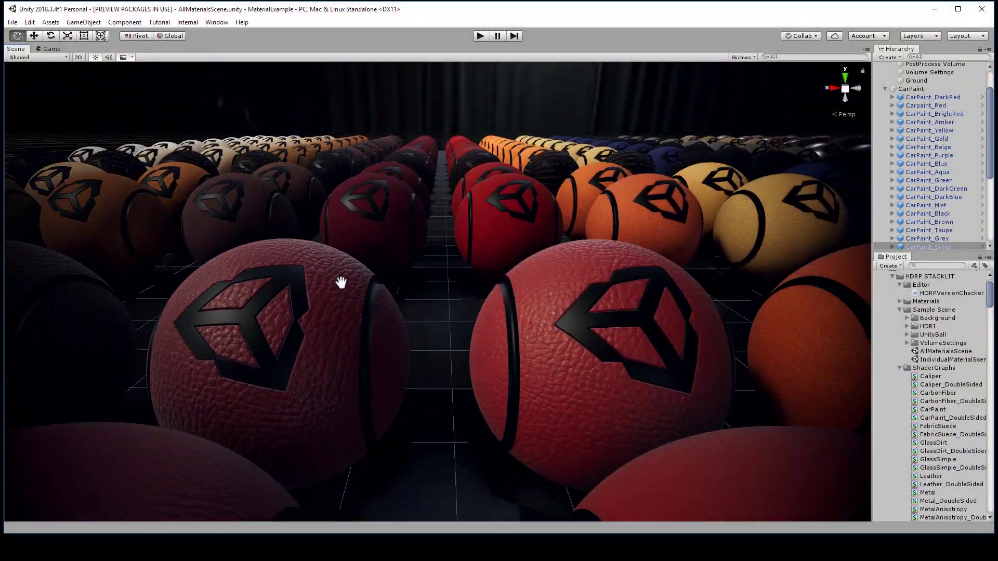
Step: Survey the rows of colored leather balls in the scene and read the Unity Blog post about the measured materials
left_click_drag(340, 282, 379, 277, "alt")
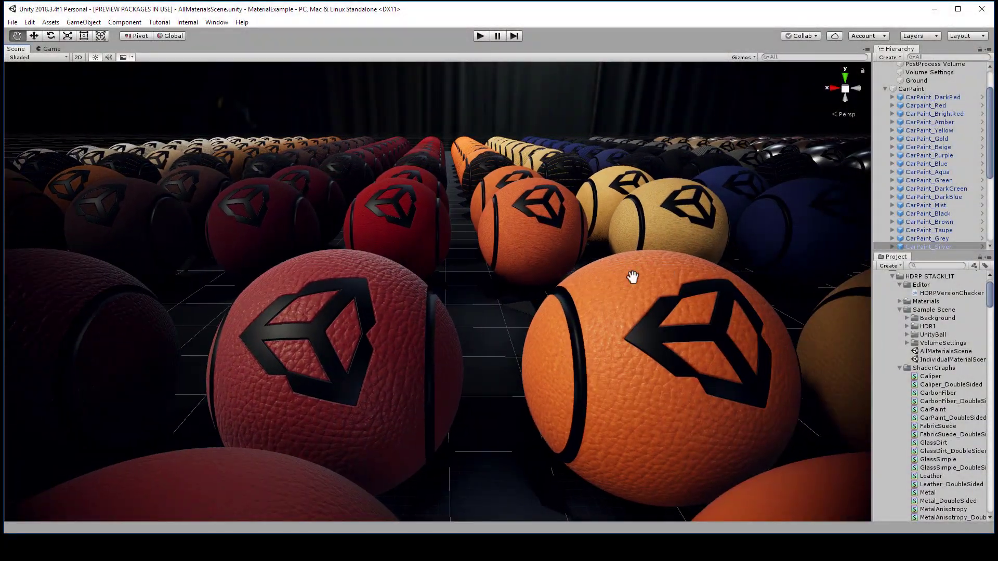
left_click_drag(583, 279, 666, 278, "alt")
left_click_drag(515, 279, 347, 278)
left_click_drag(792, 273, 592, 260)
mouse_move(592, 262)
right_mouse_down("alt")
mouse_move(547, 244)
mouse_move(561, 296)
mouse_move(686, 192)
mouse_move(659, 236)
mouse_move(596, 248)
right_mouse_up("alt")
left_click_drag(596, 248, 671, 260, "alt")
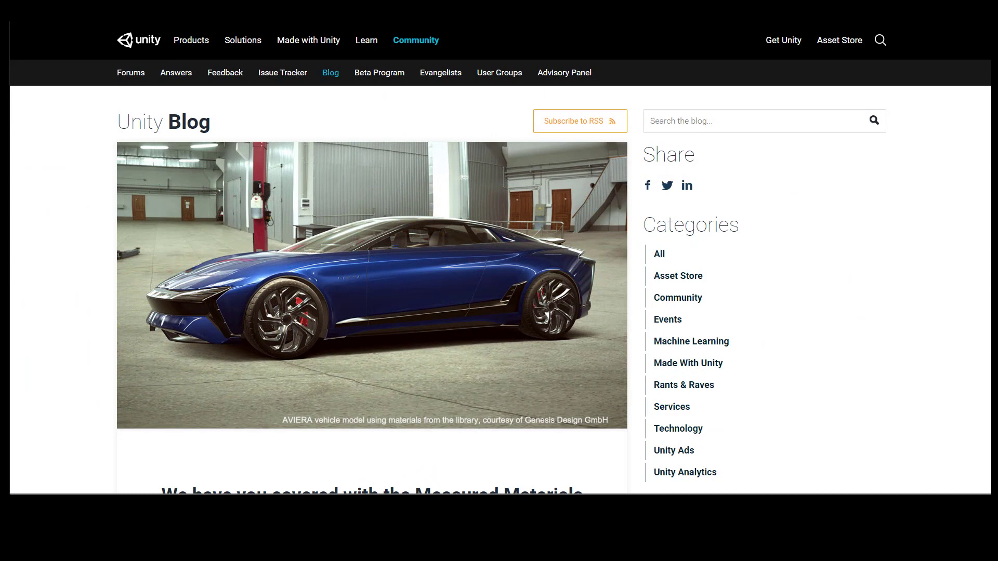
scroll(500, 257, "down", 7)
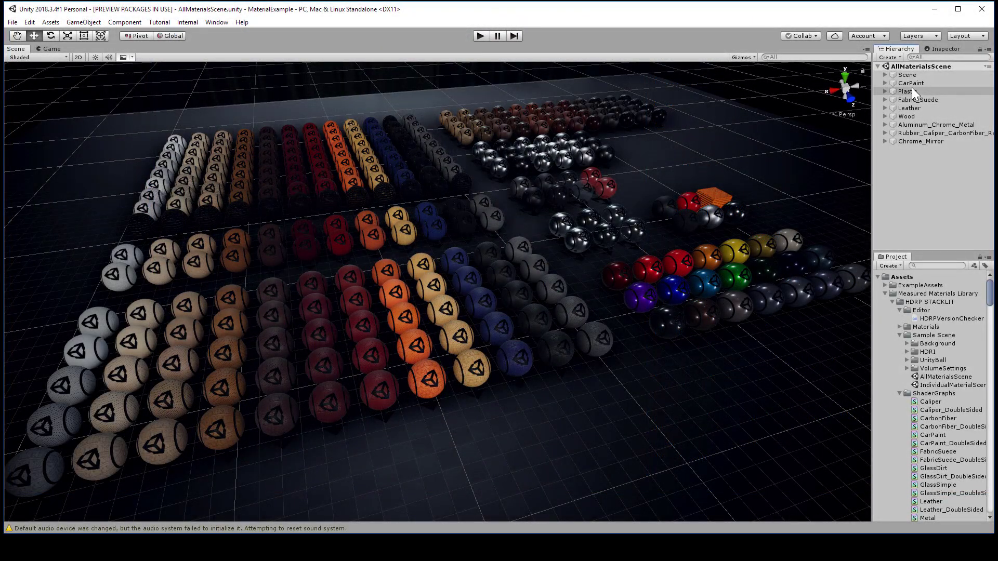
Step: Highlight the material groups one by one in the scene, from Plastic through Chrome_Mirror, finishing with CarPaint
left_click(912, 89)
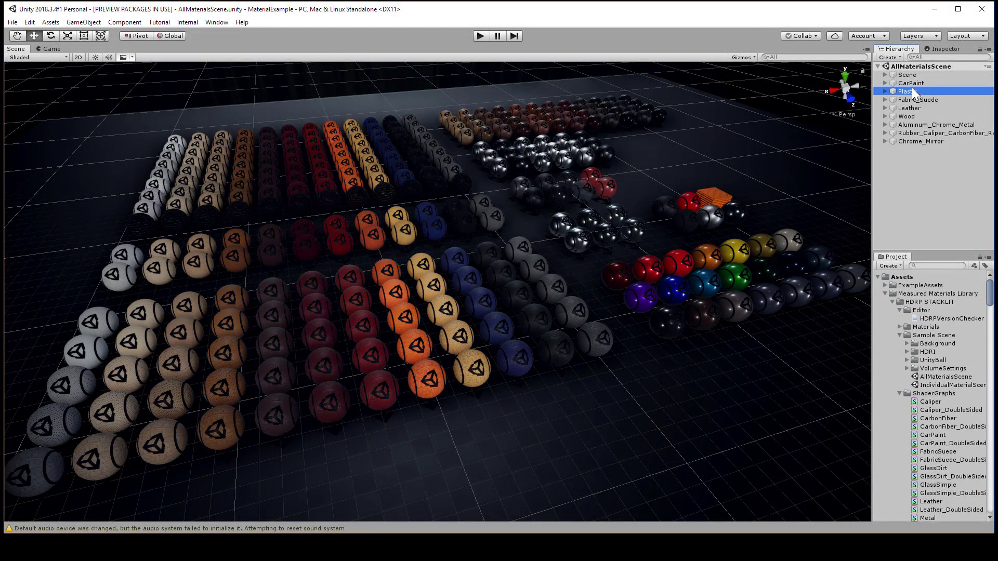
left_click(910, 101)
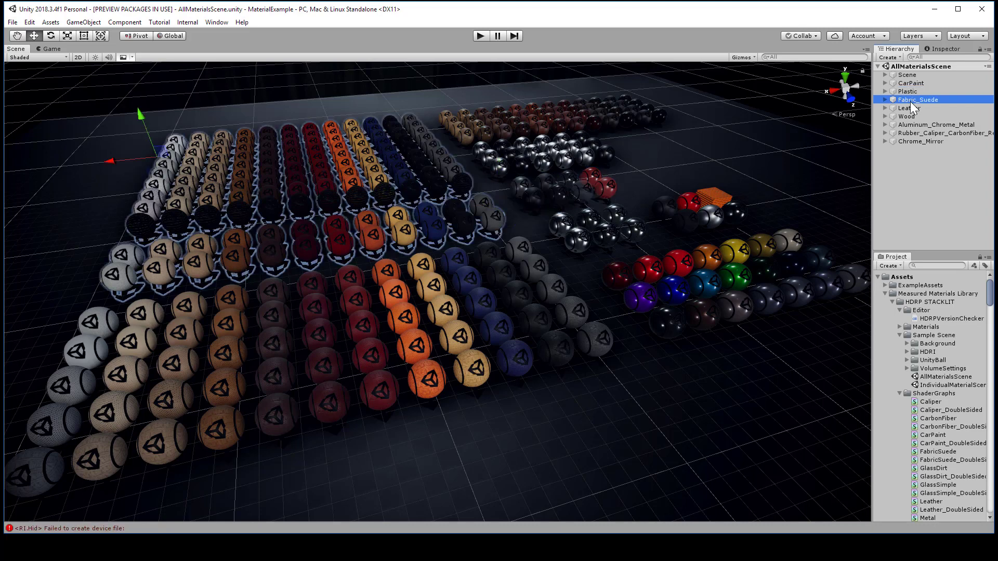
left_click(910, 108)
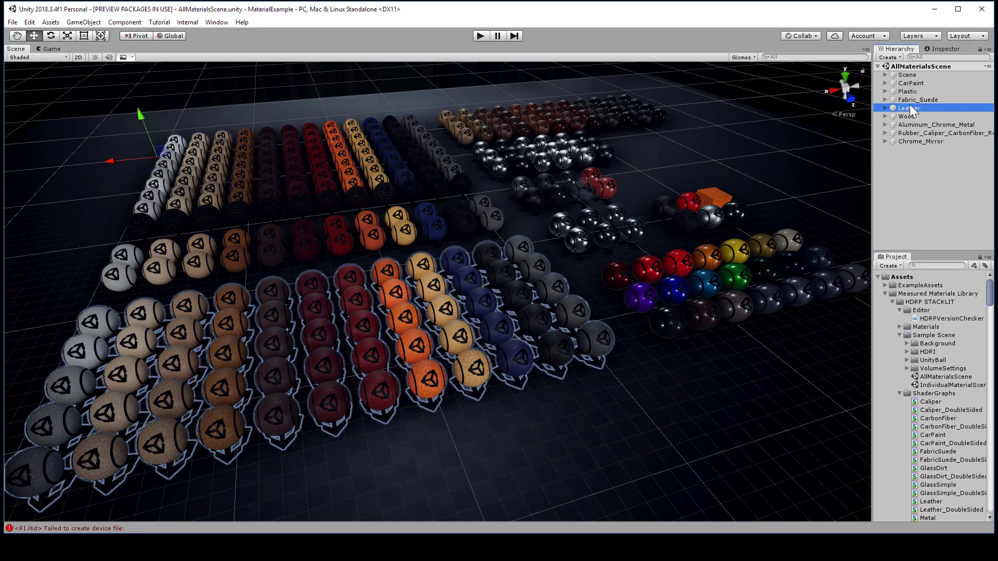
left_click(909, 116)
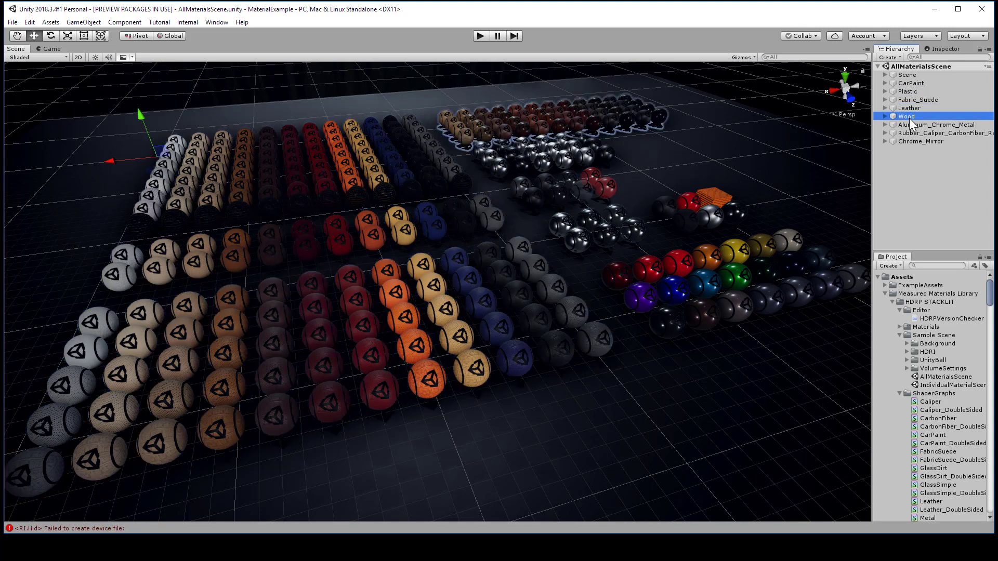
left_click(909, 124)
left_click(910, 139, "shift")
left_click(909, 83)
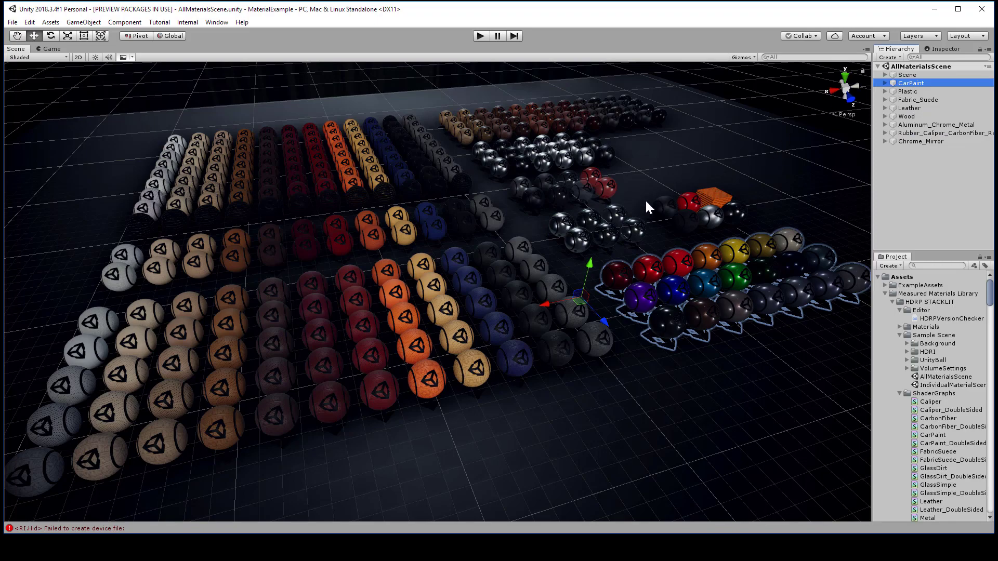
Step: Examine the surface and highlights of the car paint balls up close from several angles
right_click_drag(533, 210, 698, 191, "alt")
middle_click_drag(698, 191, 394, 171)
right_click_drag(394, 171, 644, 155, "alt")
left_click_drag(643, 155, 441, 169, "alt")
right_click_drag(440, 169, 556, 147, "alt")
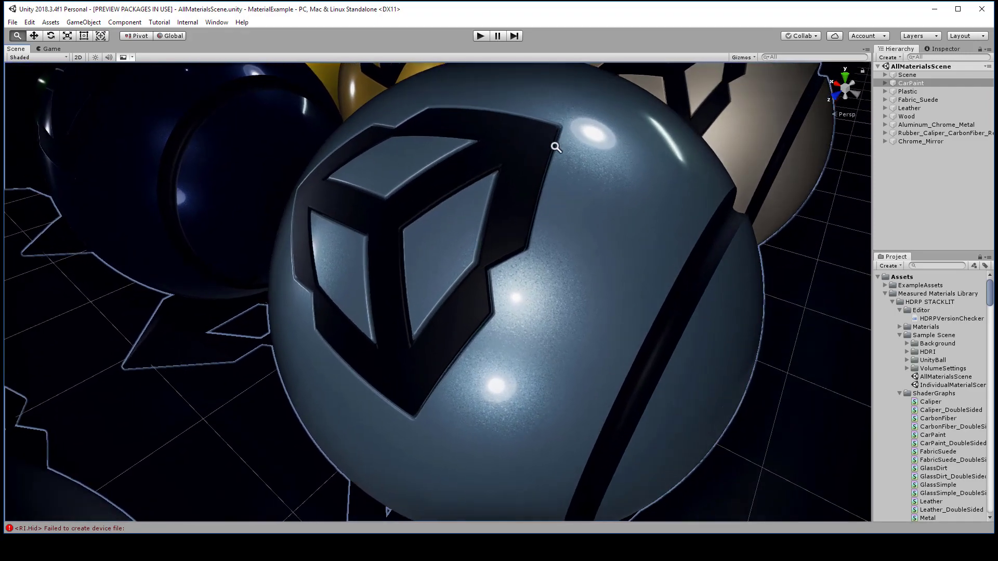
left_click_drag(561, 138, 434, 219, "alt")
right_click_drag(434, 218, 539, 181, "alt")
left_click_drag(488, 183, 497, 183, "alt")
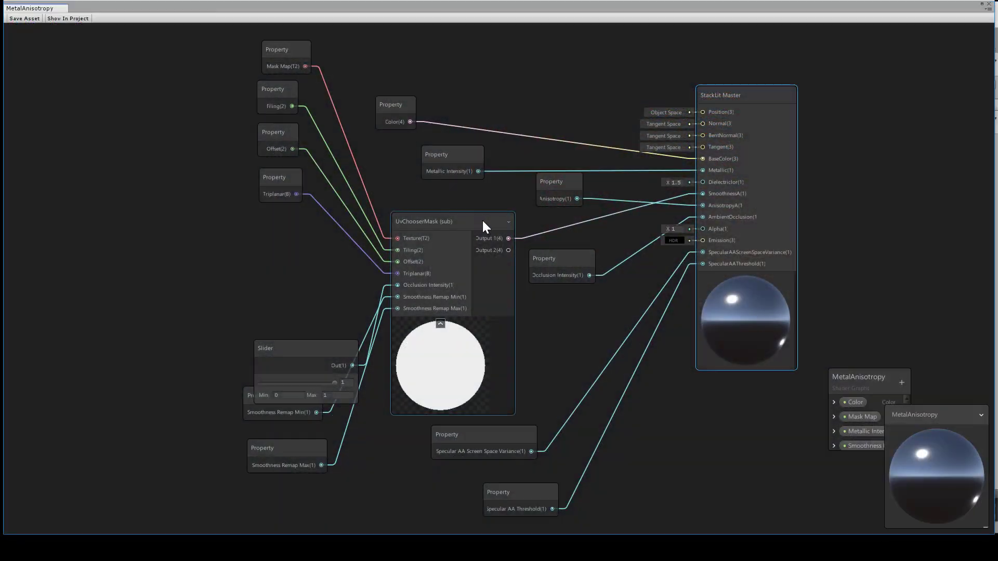
left_click_drag(476, 218, 471, 205)
left_click_drag(302, 348, 272, 313)
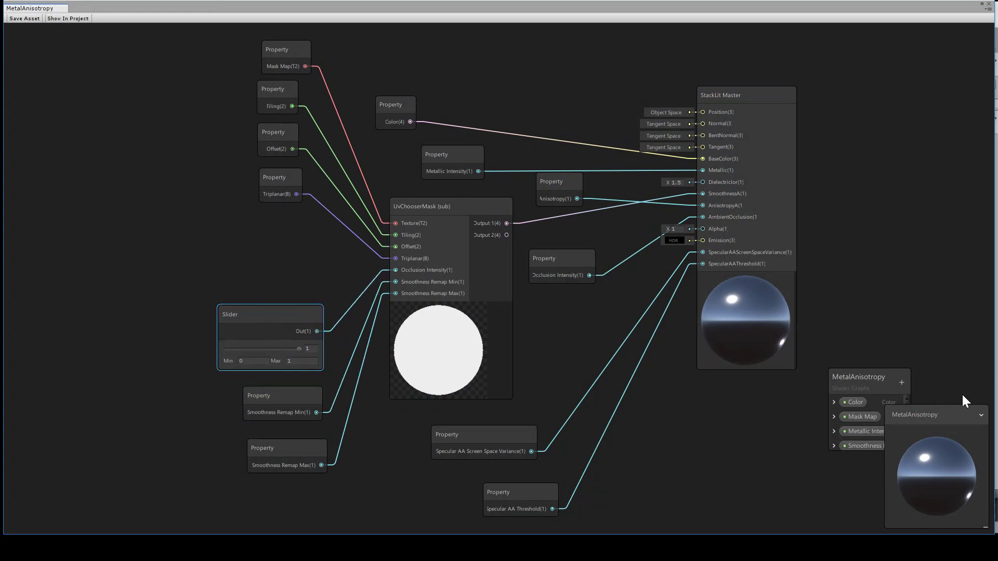
Step: Move the property blackboard of the MetalAnisotropy shader graph clear of the material preview
left_click_drag(859, 375, 894, 324)
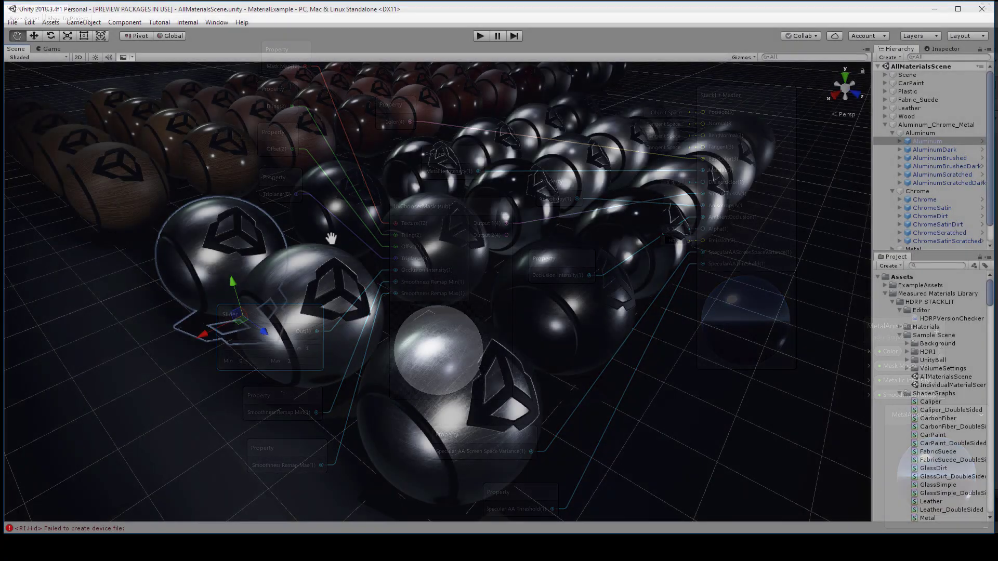
scroll(273, 253, "up", 5)
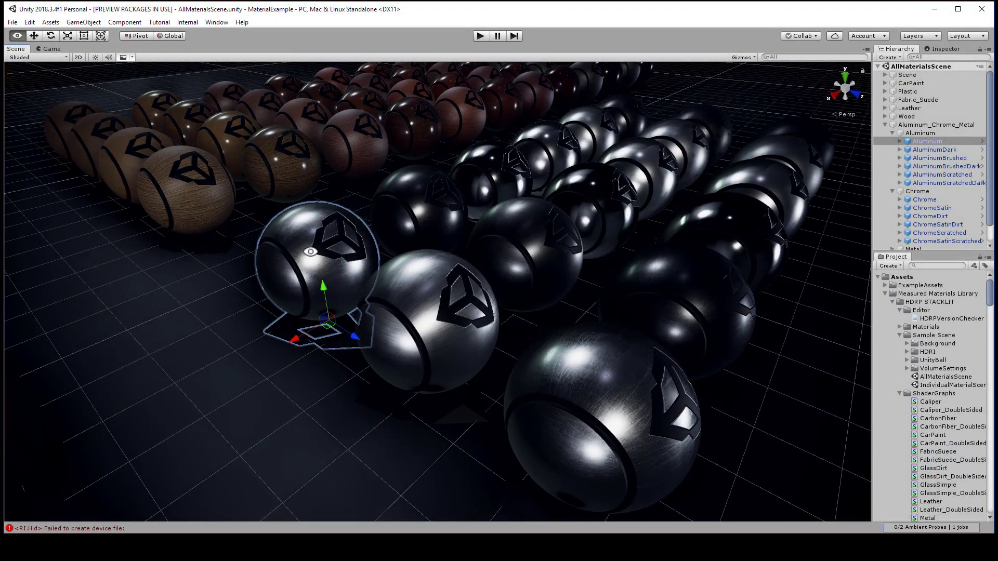
Step: Examine the aluminum balls' scratched and brushed finishes up close and review the nodes of the MetalAnisotropy shader graph
right_click_drag(274, 253, 515, 224, "alt")
left_click_drag(343, 263, 458, 211, "alt")
scroll(488, 245, "up", 5)
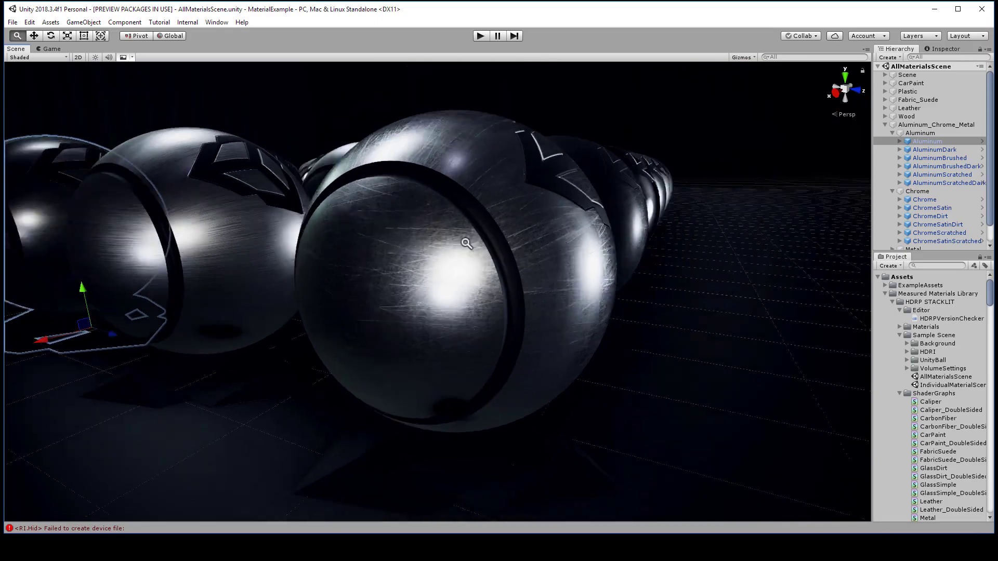
scroll(466, 244, "down", 5)
left_click_drag(403, 252, 244, 311, "alt")
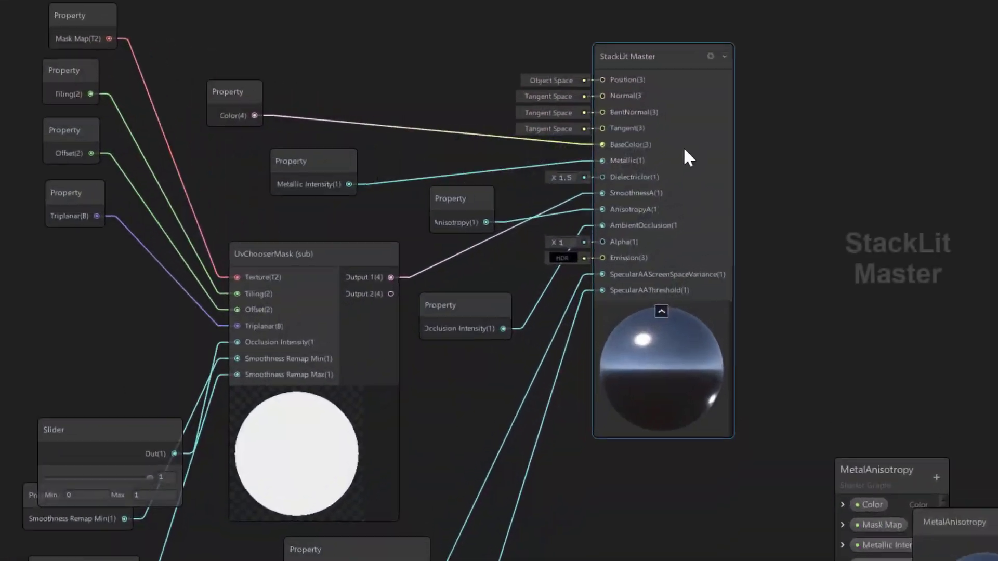
left_click_drag(649, 59, 706, 82)
left_click_drag(301, 263, 287, 239)
left_click_drag(35, 460, 0, 407)
left_click_drag(891, 498, 944, 419)
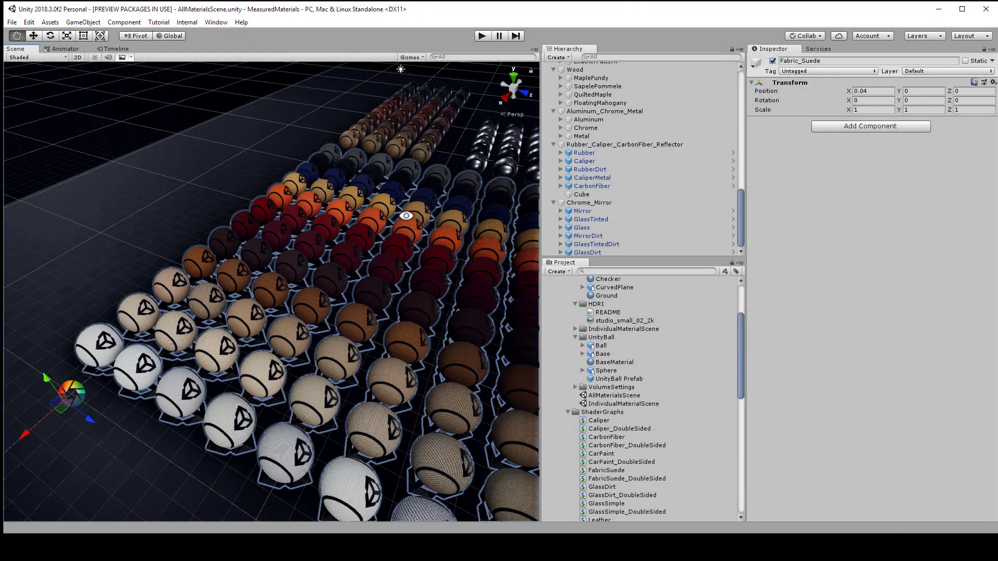
Step: Look over the Fabric_Suede group's rows of balls from different angles
middle_click_drag(406, 215, 289, 295)
right_click_drag(289, 295, 533, 241, "alt")
middle_click_drag(319, 237, 276, 344)
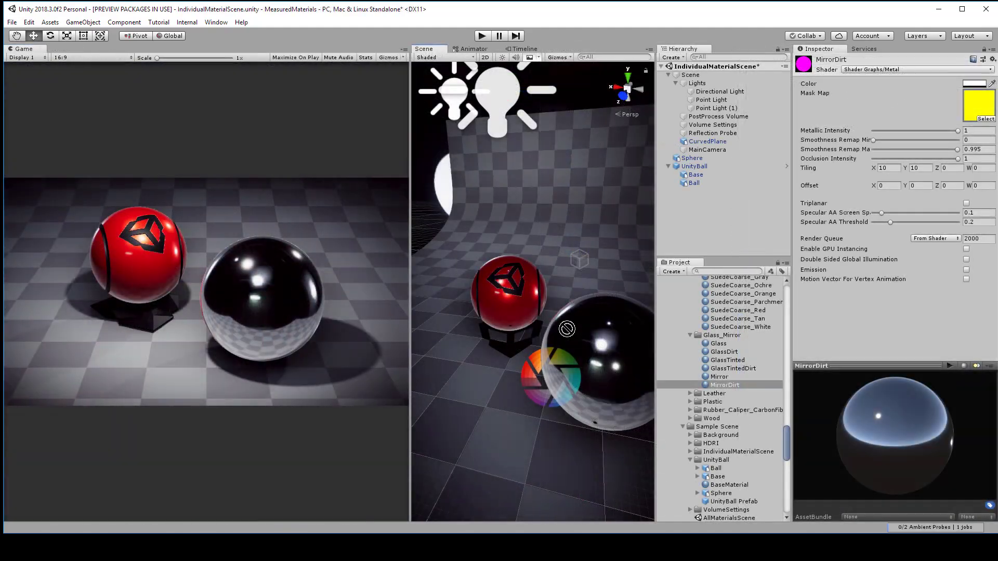
Step: Apply the MirrorDirt material to the plain sphere and select the rubber, caliper and carbon fiber materials folder
left_click_drag(574, 331, 732, 408)
left_click(748, 410)
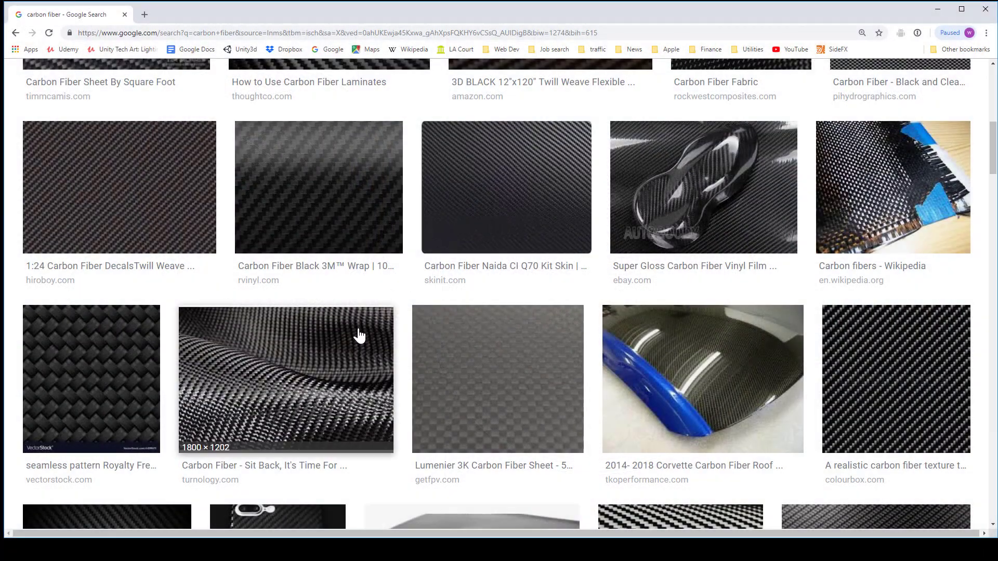
Step: Browse carbon fiber reference images and view the detail photos of the Carbon Fiber Toilet Seat product
left_click(359, 335)
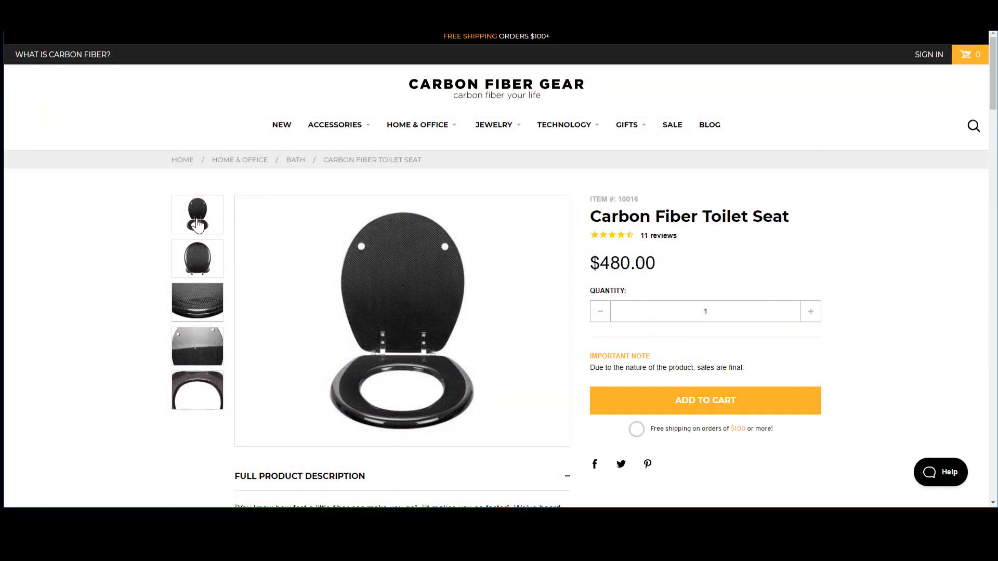
left_click(193, 258)
left_click(193, 301)
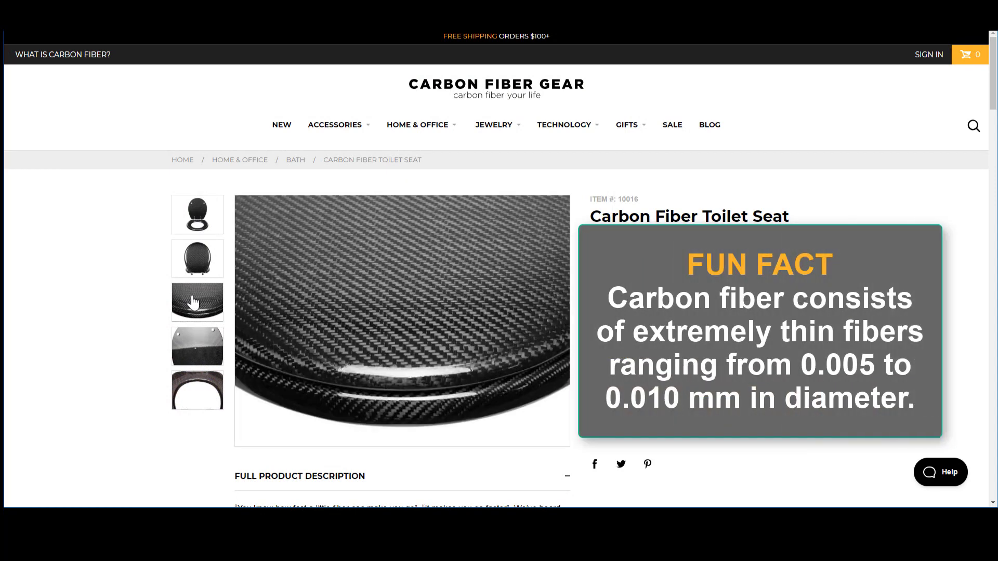
left_click(198, 344)
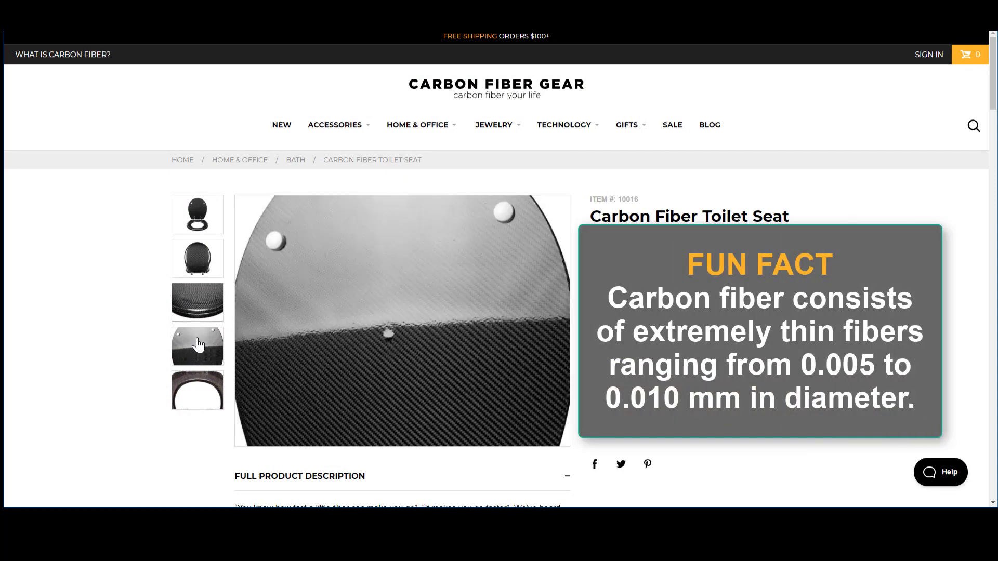
left_click(201, 390)
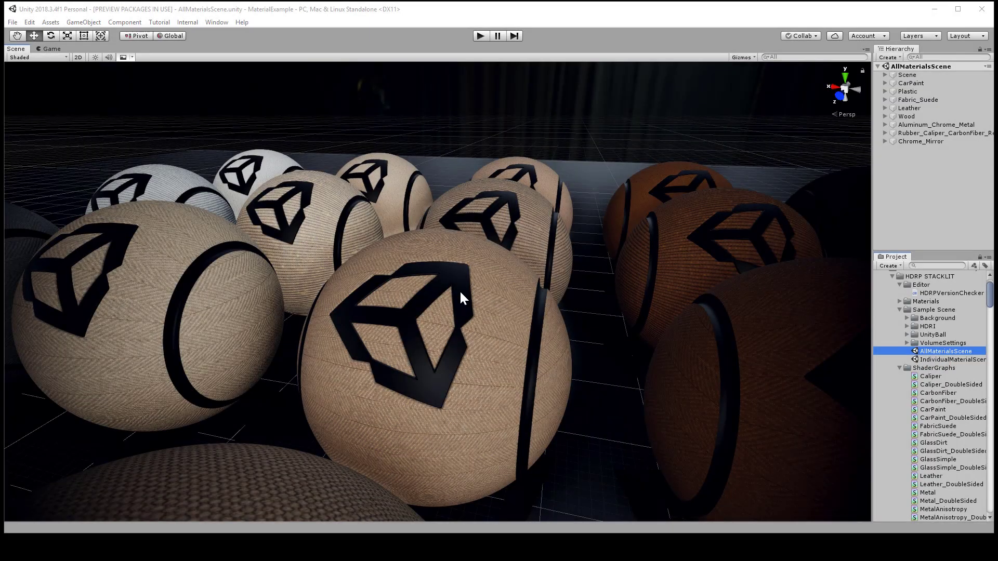
Step: Examine the weave and color variations of the fabric and suede balls in AllMaterialsScene
right_click_drag(459, 291, 521, 316, "alt")
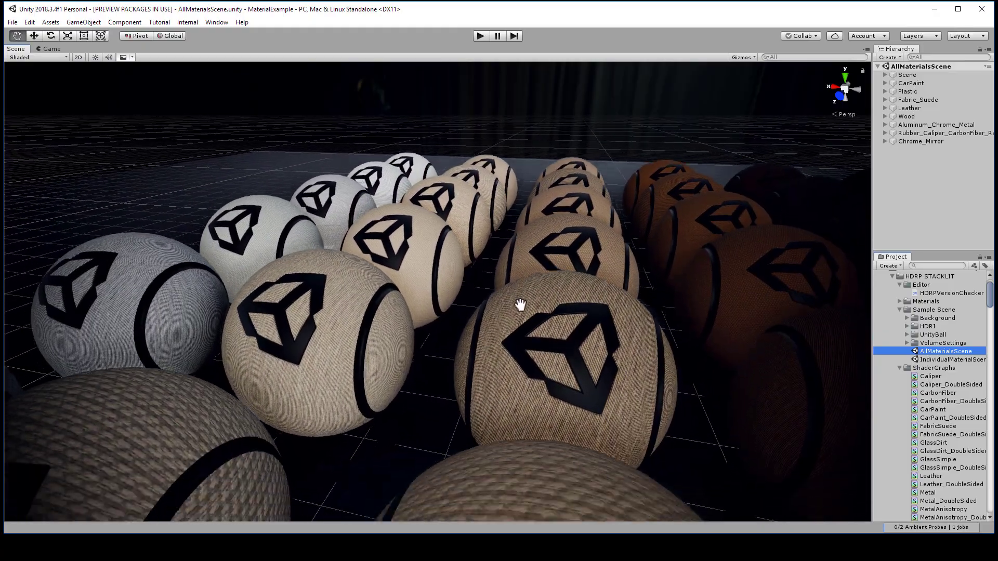
left_click_drag(520, 305, 513, 283)
right_click_drag(541, 285, 458, 275, "alt")
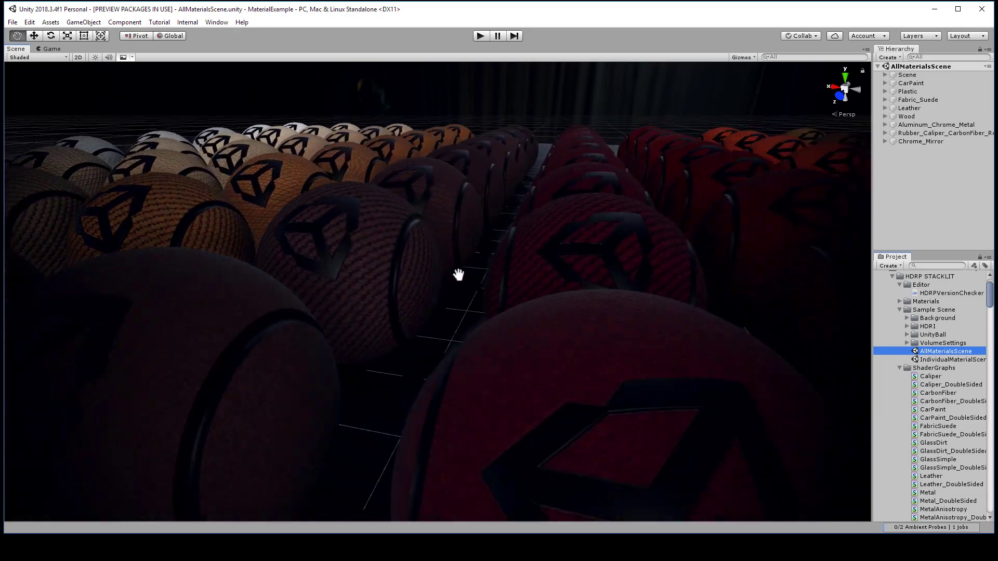
middle_click_drag(457, 275, 438, 275, "alt")
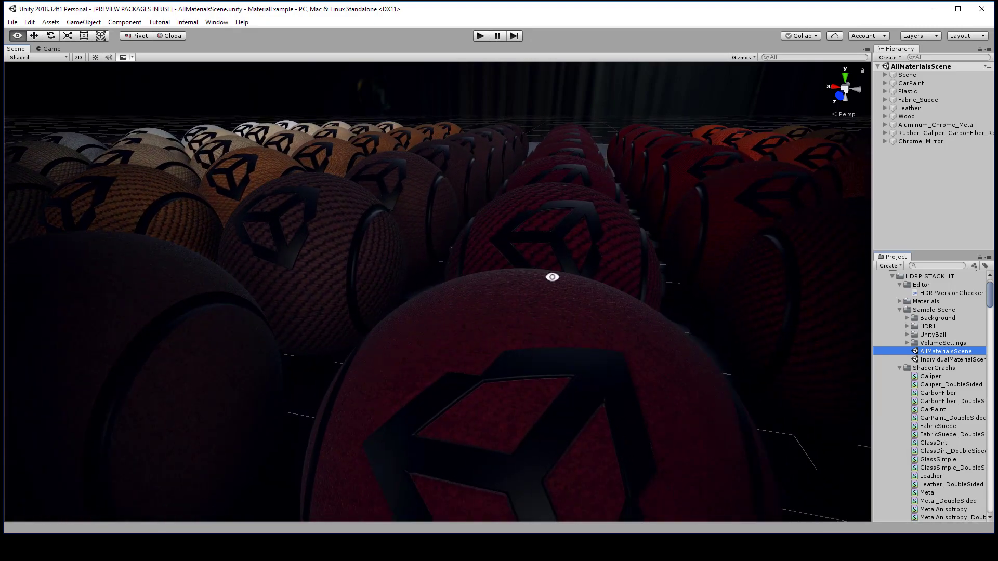
middle_click_drag(561, 276, 481, 276, "alt")
middle_click_drag(481, 276, 447, 275, "alt")
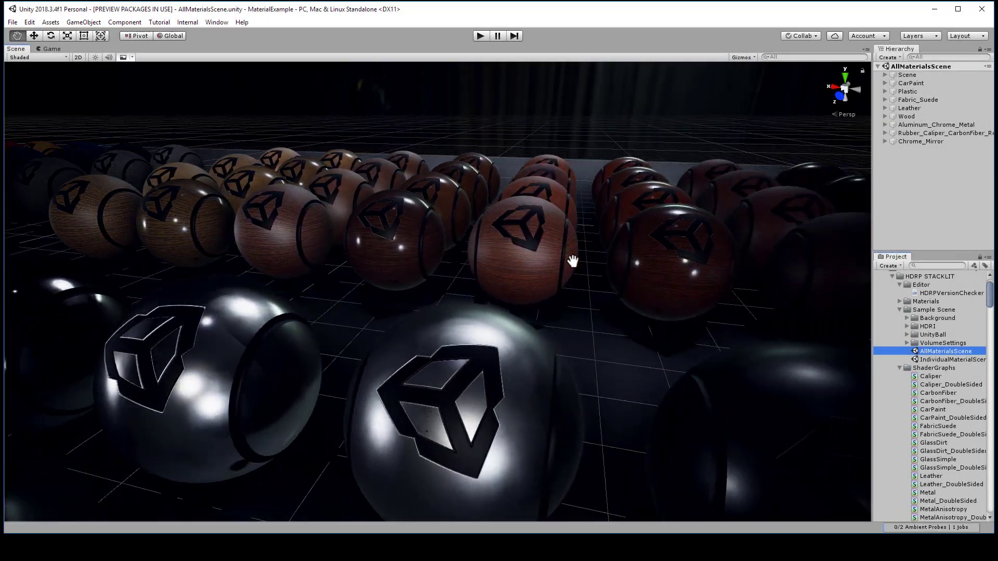
Step: Inspect the metal and wood balls in AllMaterialsScene, comparing their glossy and satin finishes
middle_click_drag(573, 261, 516, 264)
middle_click_drag(649, 263, 541, 253)
middle_click_drag(612, 277, 516, 269, "alt")
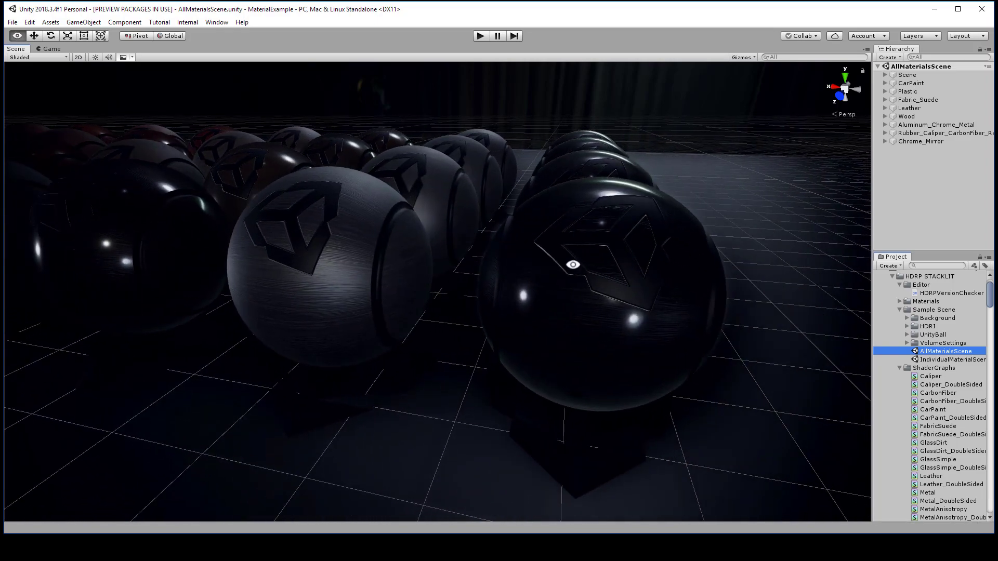
right_click_drag(574, 264, 493, 283, "alt")
left_click_drag(493, 283, 747, 267)
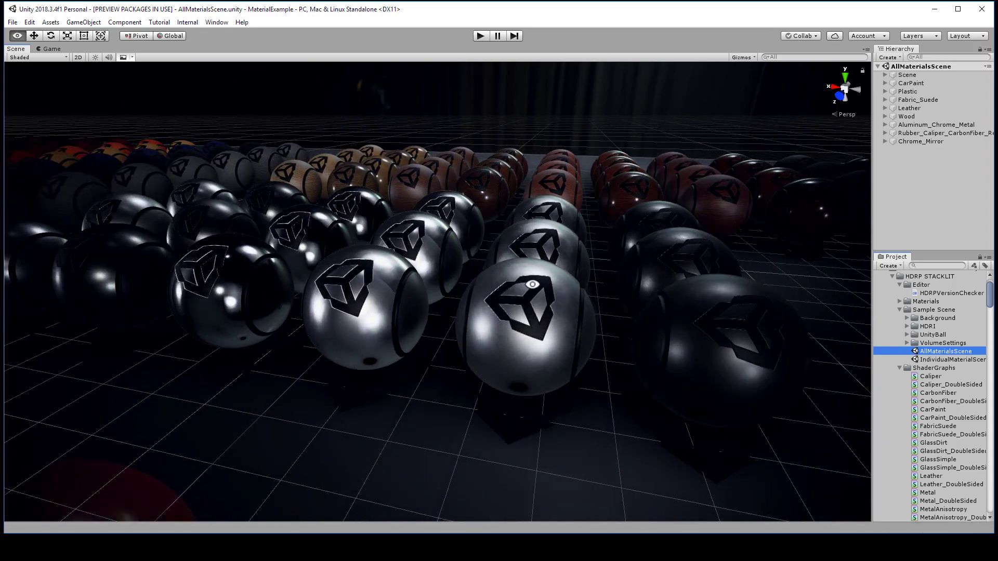
left_click_drag(532, 284, 599, 278)
right_click_drag(599, 279, 563, 289, "alt")
middle_click_drag(563, 289, 587, 276)
left_click_drag(496, 292, 536, 294, "alt")
left_click(492, 339)
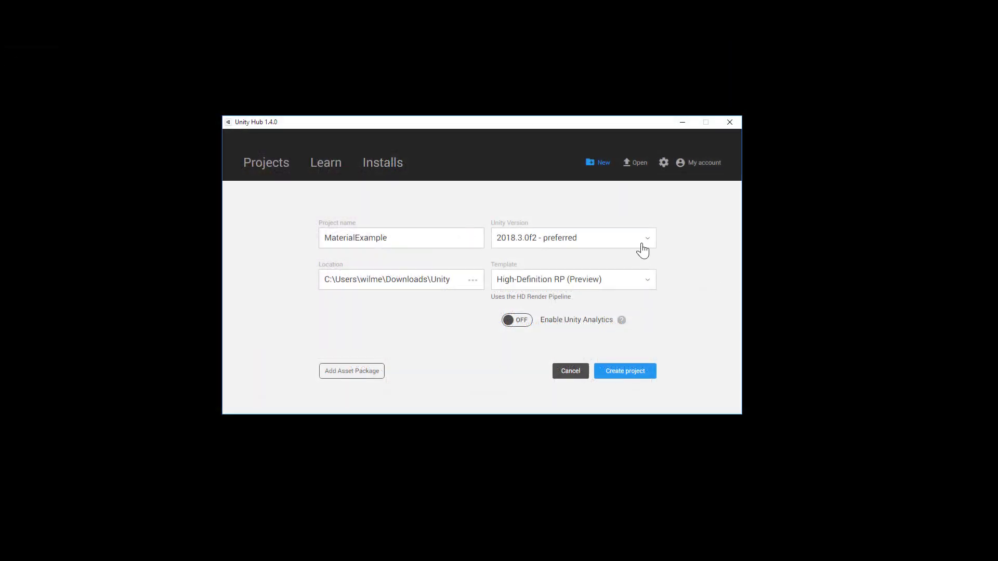
Step: Create the MaterialExample project in Unity Hub with version 2018.3.4f1 and the High-Definition RP (Preview) template
left_click(642, 249)
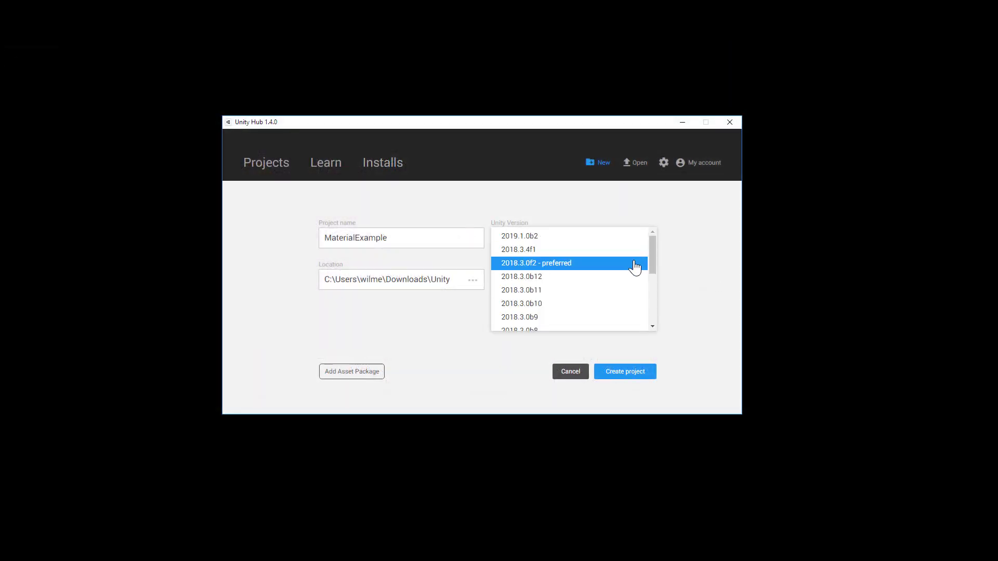
left_click(633, 251)
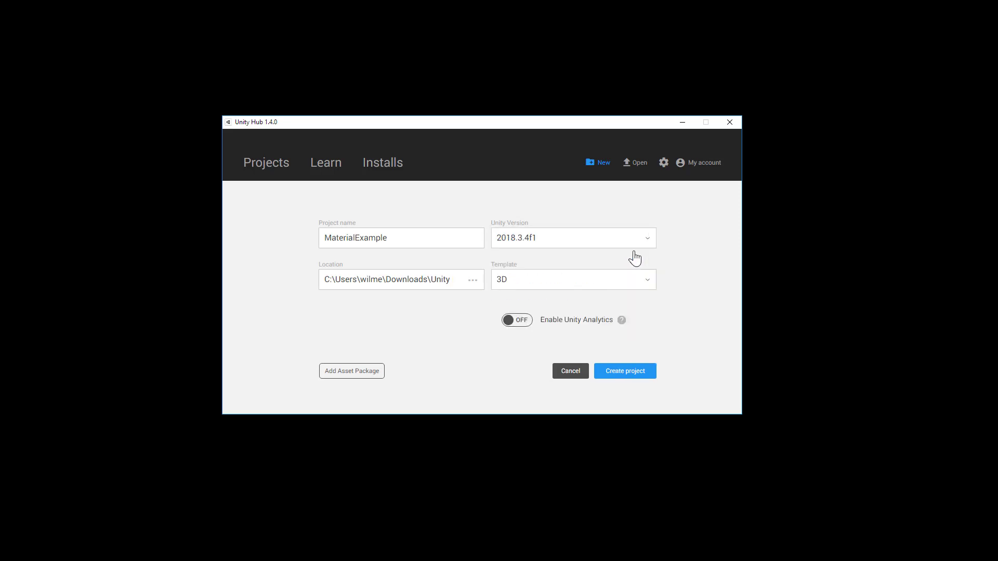
left_click(642, 280)
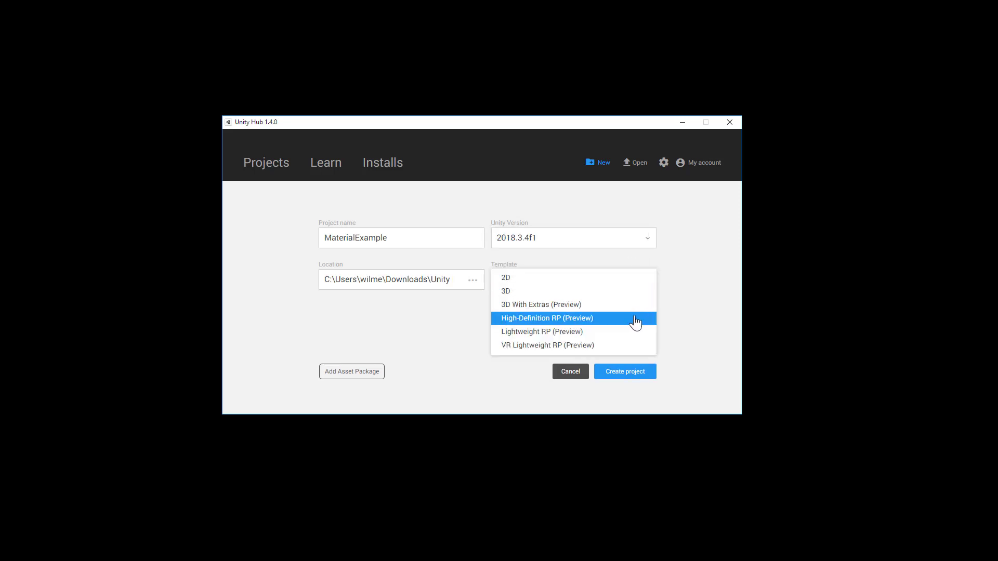
left_click(635, 320)
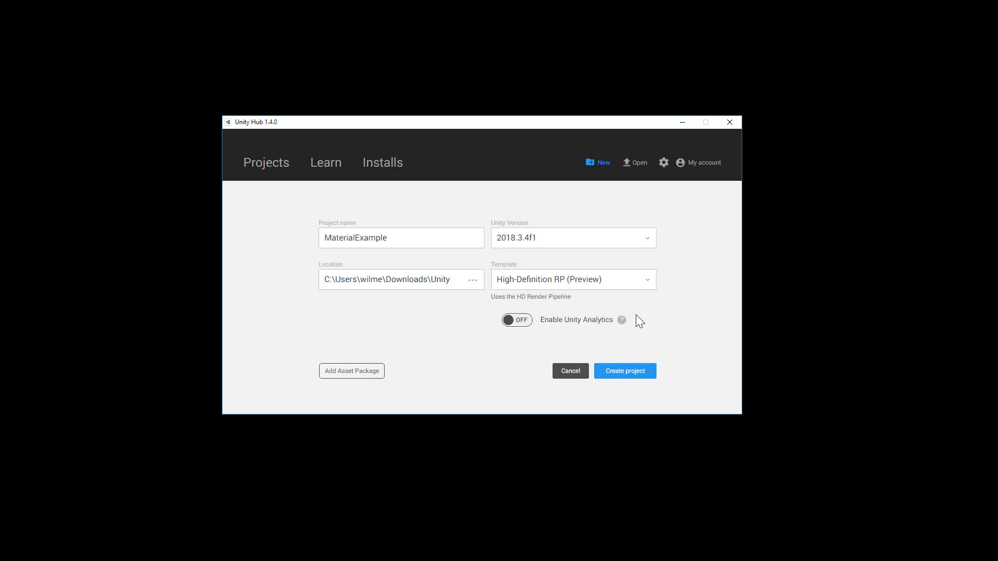
left_click(629, 372)
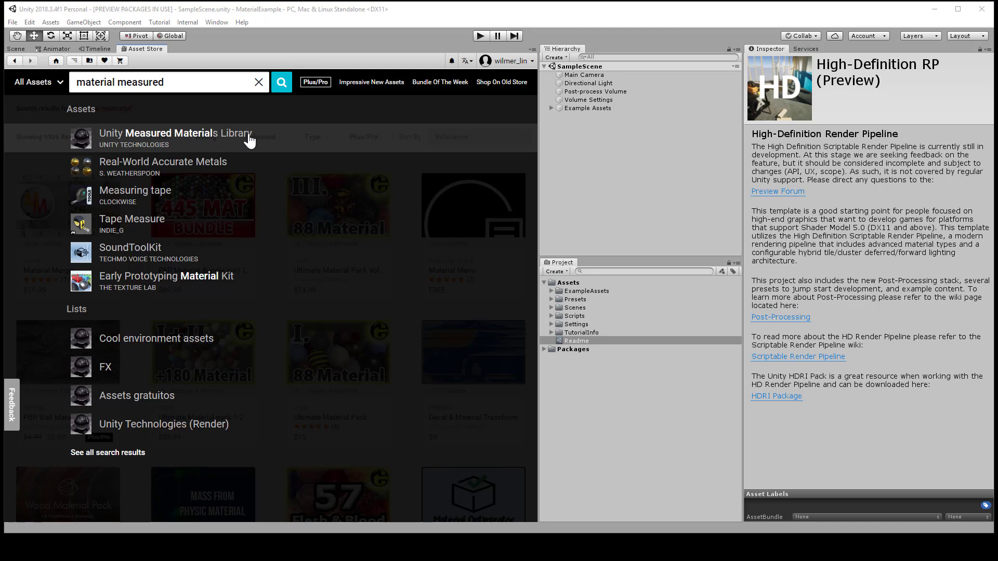
Step: Open the Unity Measured Materials Library in the Asset Store and import its full package into the project
left_click(249, 140)
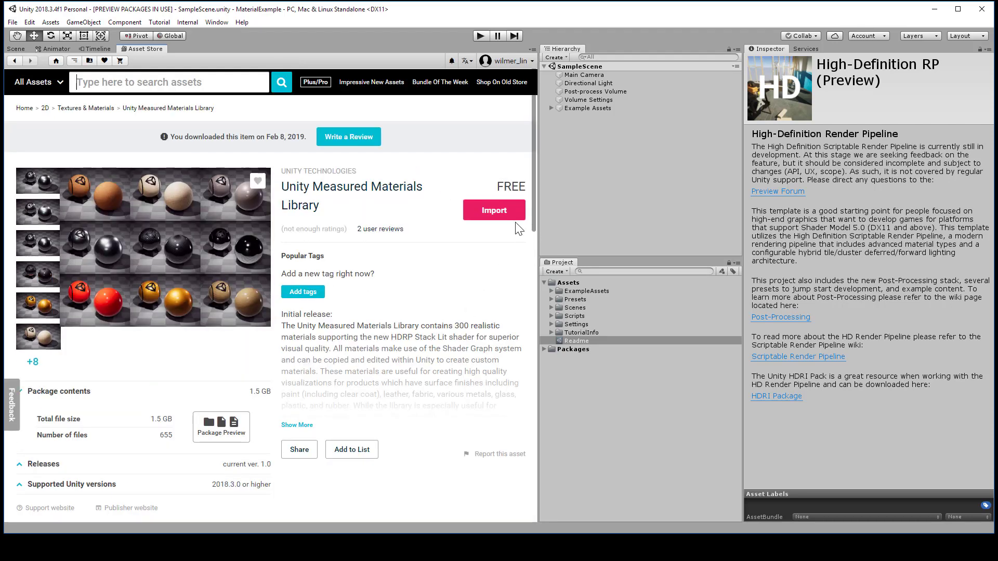
left_click(501, 217)
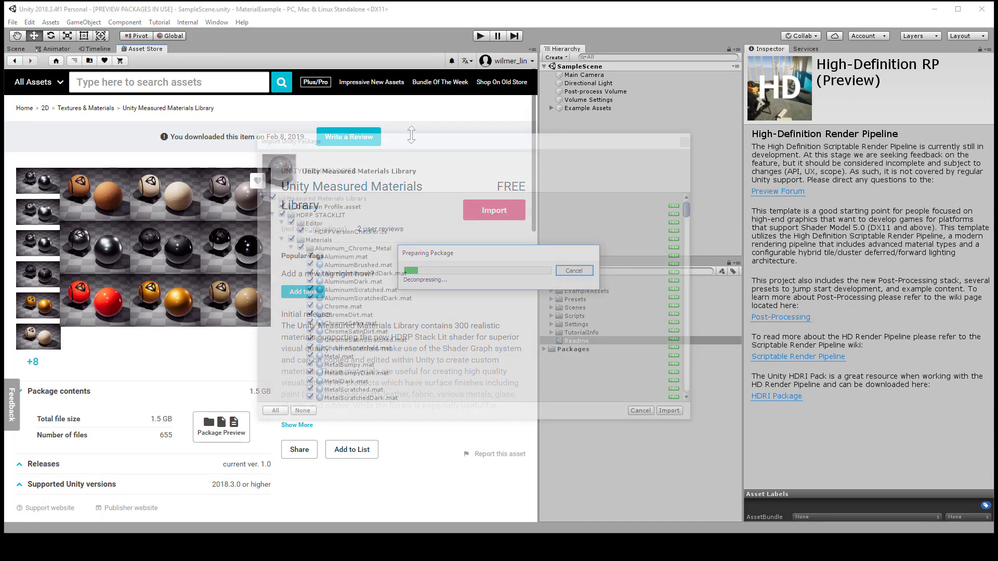
scroll(605, 207, "down", 10)
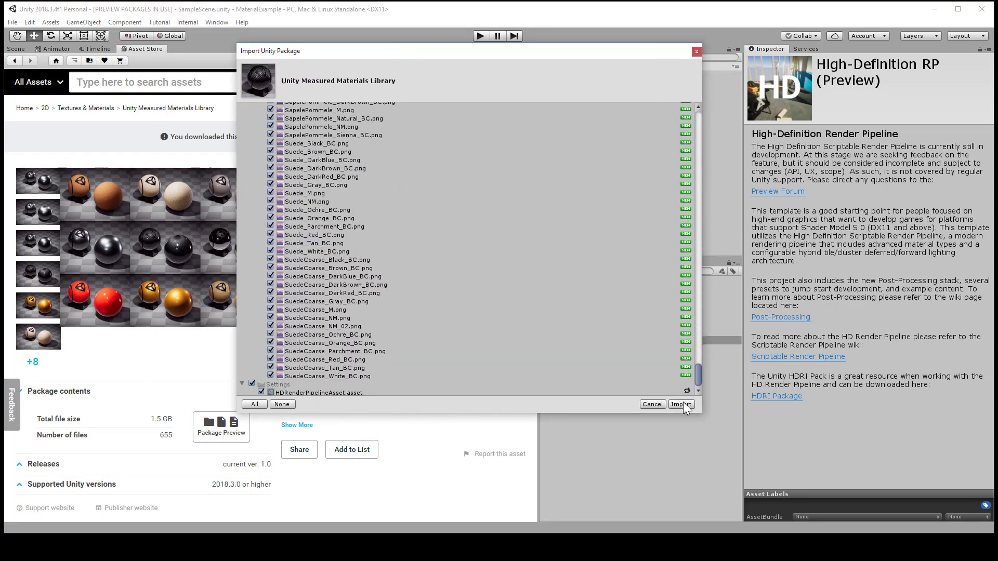
left_click(651, 328)
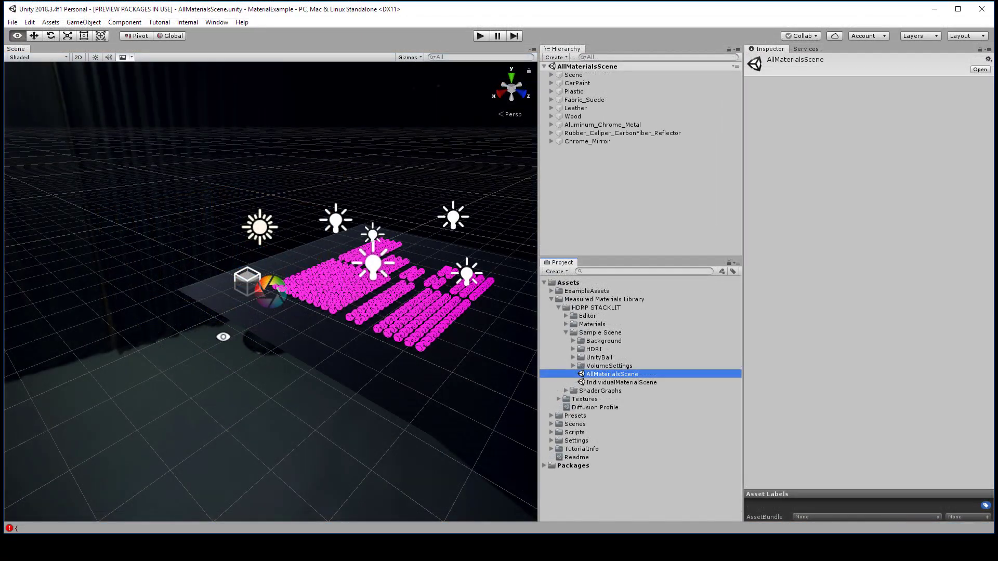
Step: Look over the rows of material balls in AllMaterialsScene from closer up
left_click_drag(221, 334, 201, 394, "alt")
right_click_drag(201, 394, 427, 282, "alt")
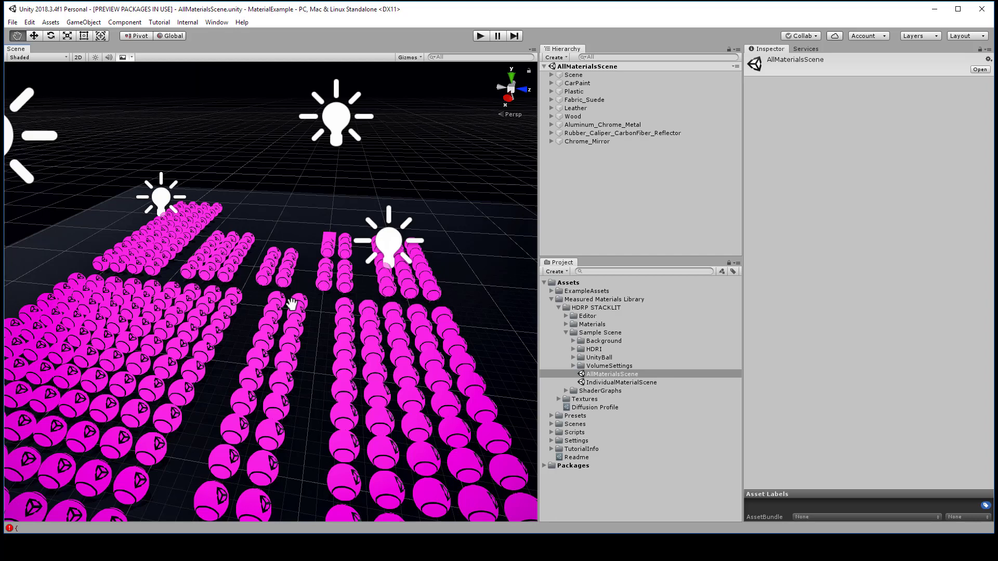
Step: Open IndividualMaterialScene, bring UnityBall and the sphere into view, and inspect UnityBall's Base child object
middle_click_drag(292, 305, 276, 291)
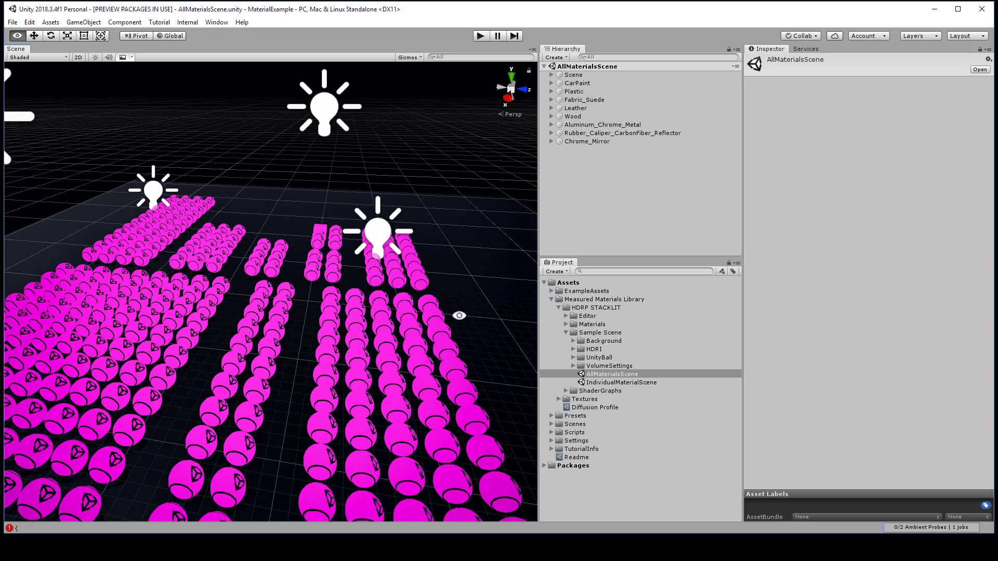
double_click(619, 381)
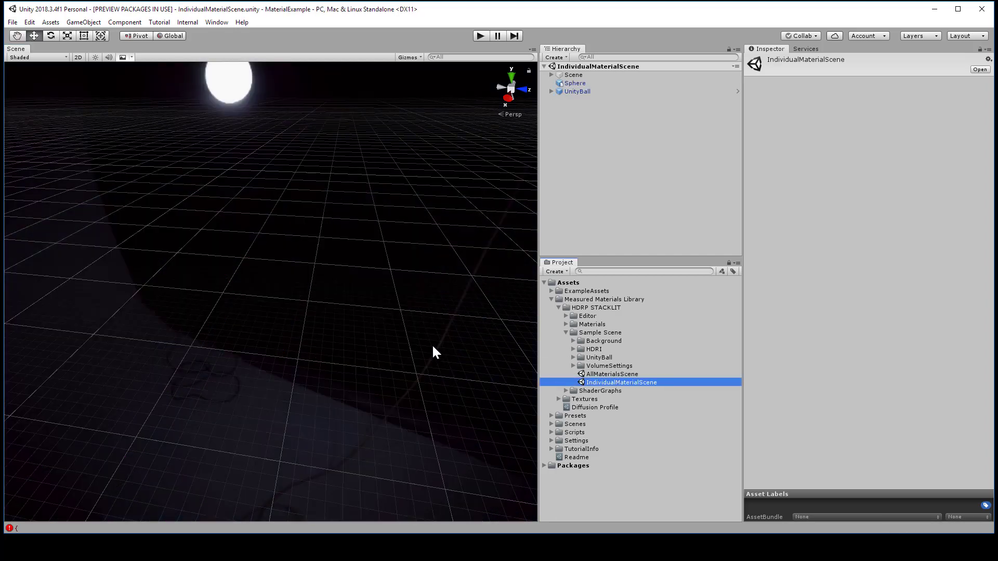
right_click_drag(364, 308, 254, 317, "alt")
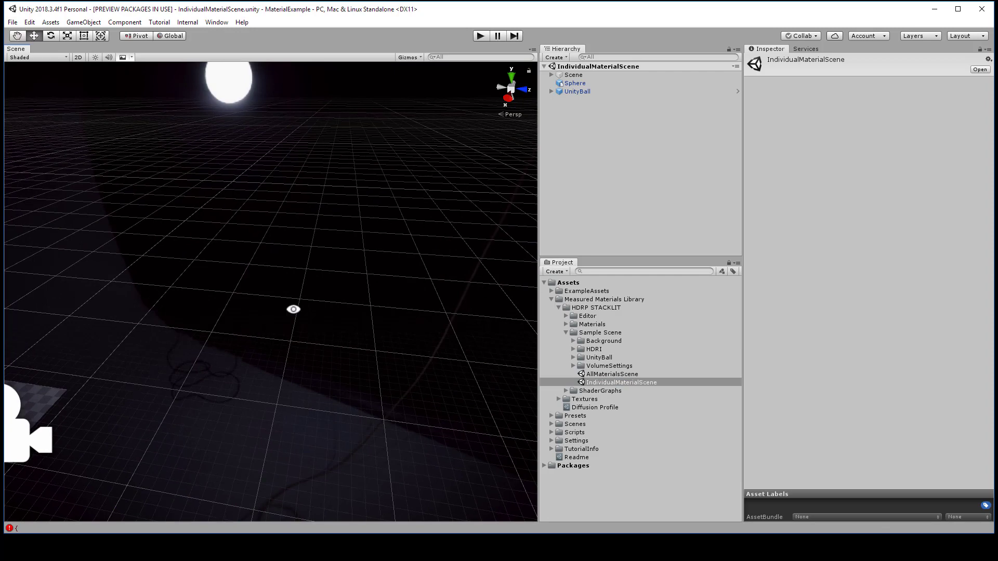
left_click(592, 92)
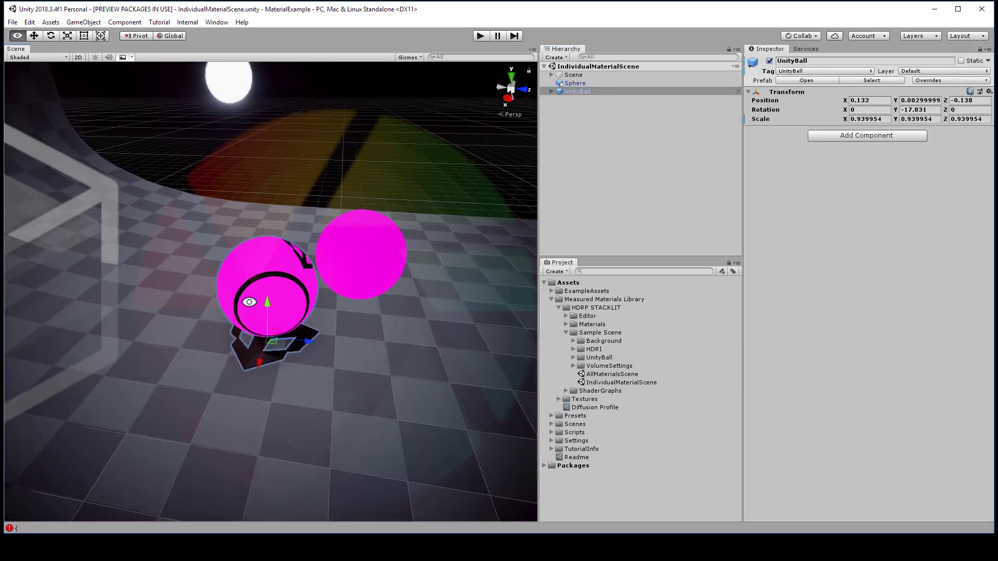
left_click_drag(249, 302, 348, 291, "alt")
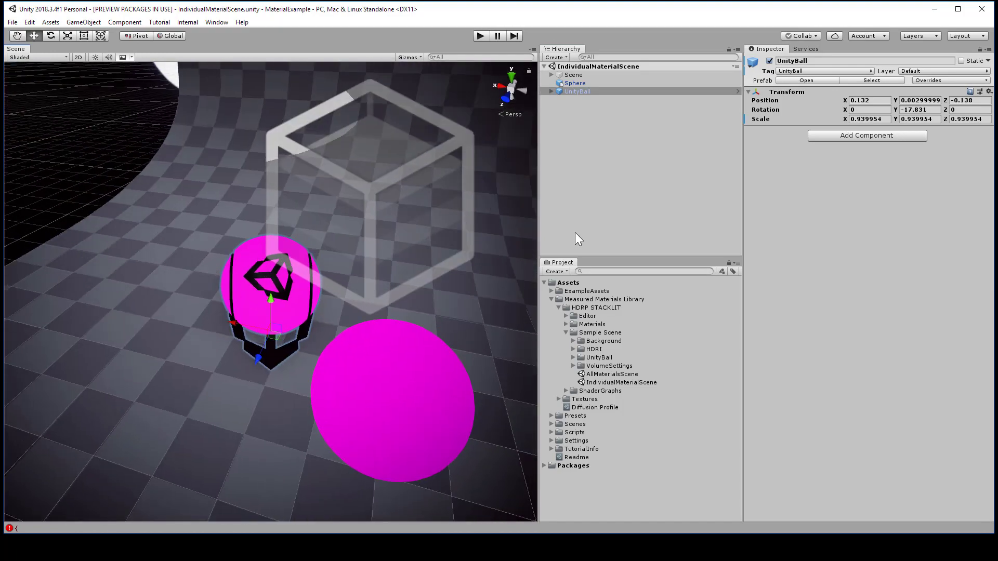
left_click(551, 91)
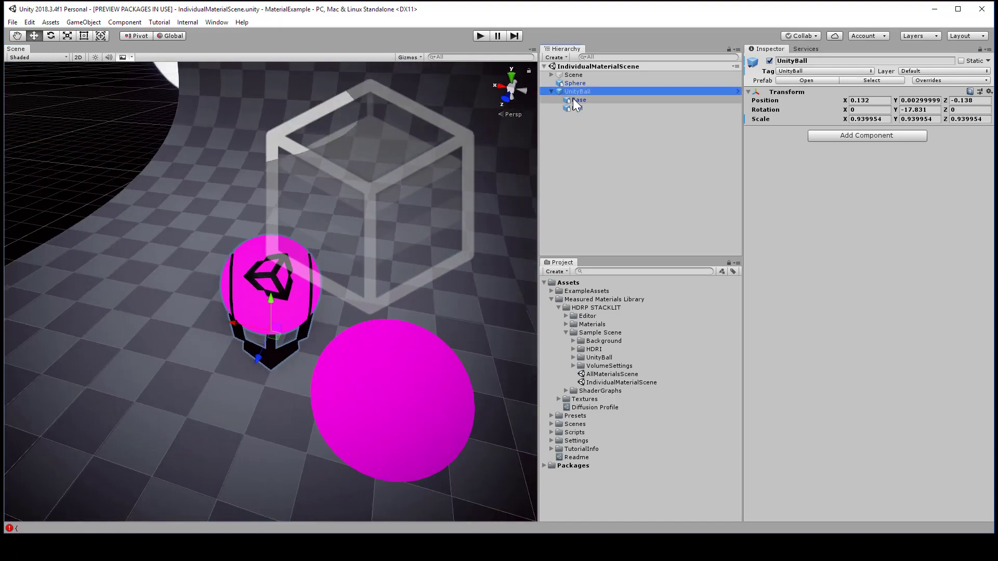
left_click(573, 98)
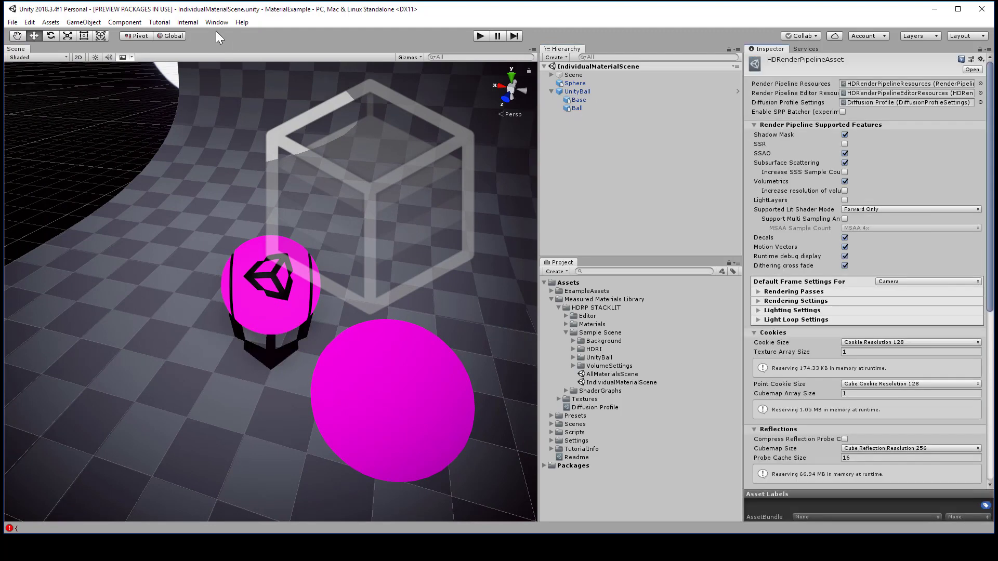
Step: Update the High Definition RP package to version 4.9.0 in the Package Manager
left_click(215, 22)
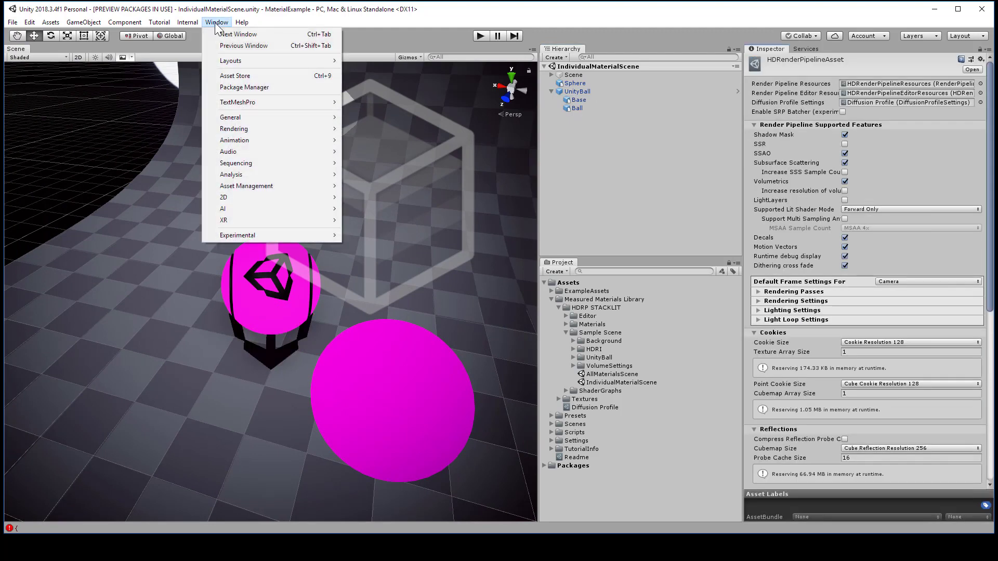
left_click(245, 87)
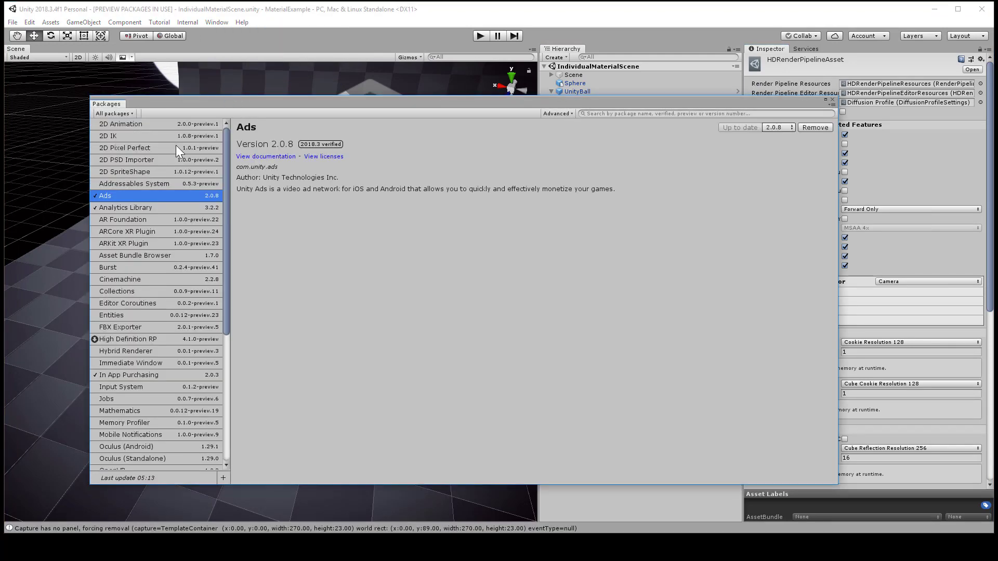
left_click(145, 341)
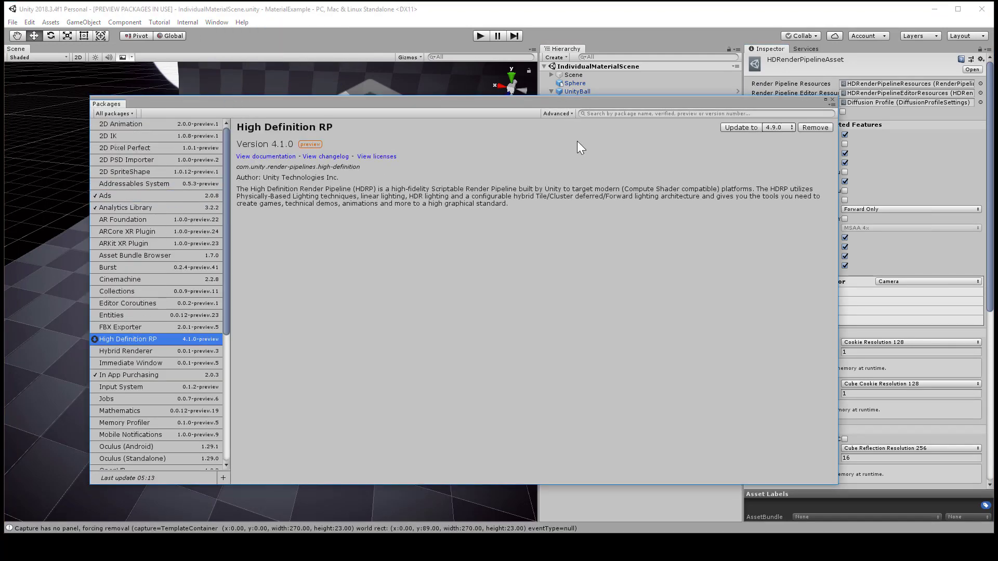
left_click(751, 126)
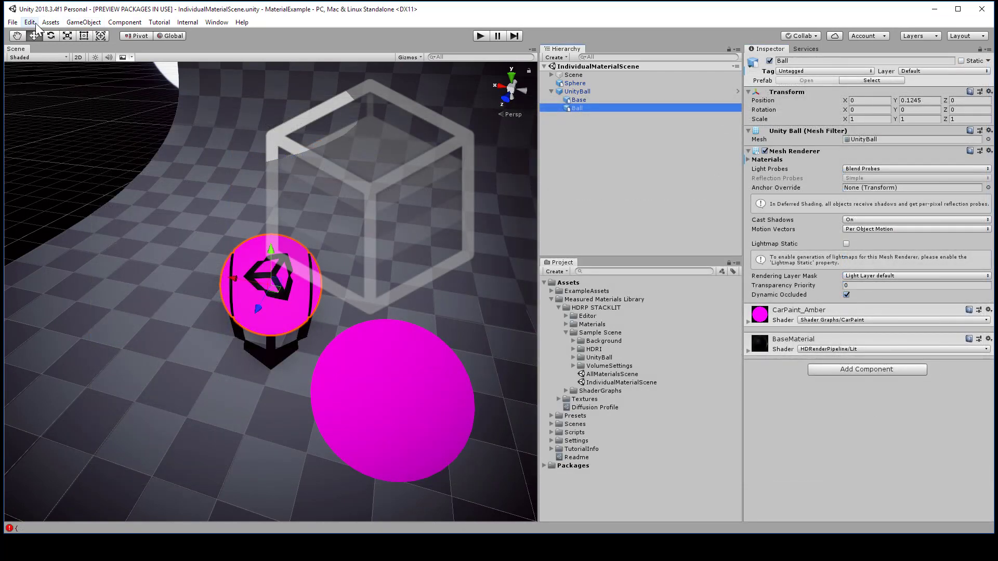
Step: Open the HDRenderPipelineAsset from the Graphics project settings and check that its diffusion profile setting uses the library's Diffusion Profile
left_click(29, 22)
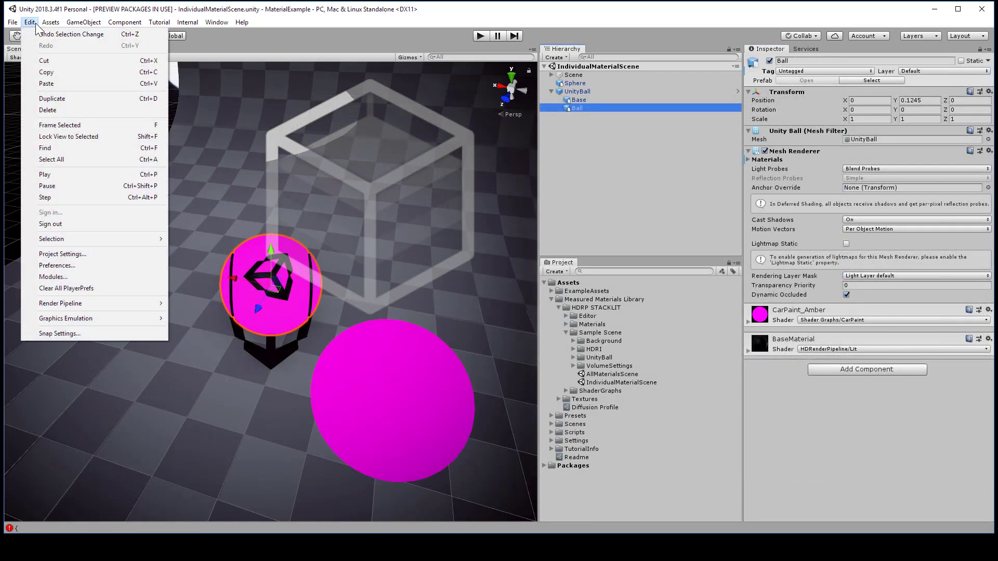
left_click(89, 254)
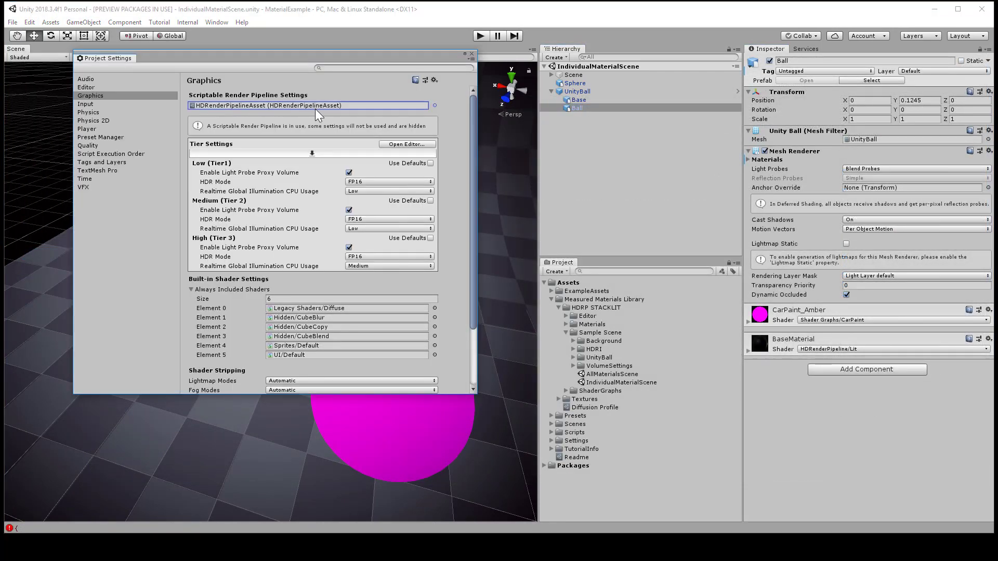
double_click(323, 105)
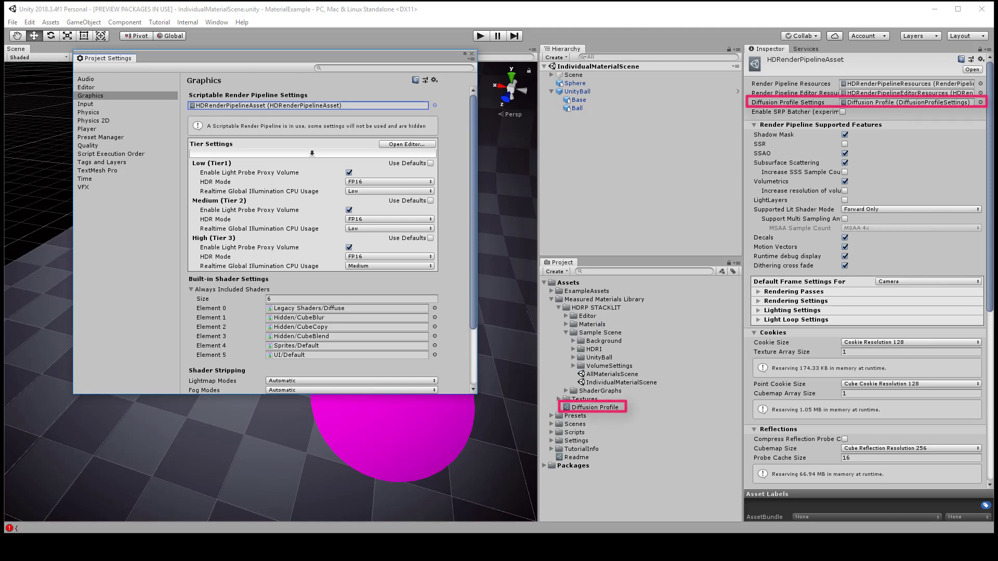
left_click_drag(594, 407, 610, 364)
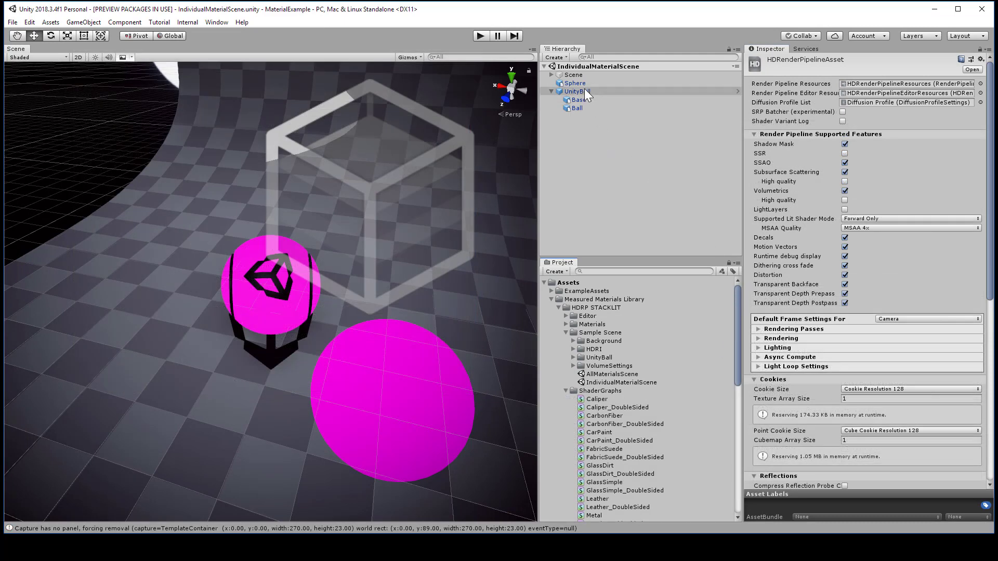
Step: Check which shader the Sphere's material uses and reimport the CarPaint shader graph
left_click(586, 82)
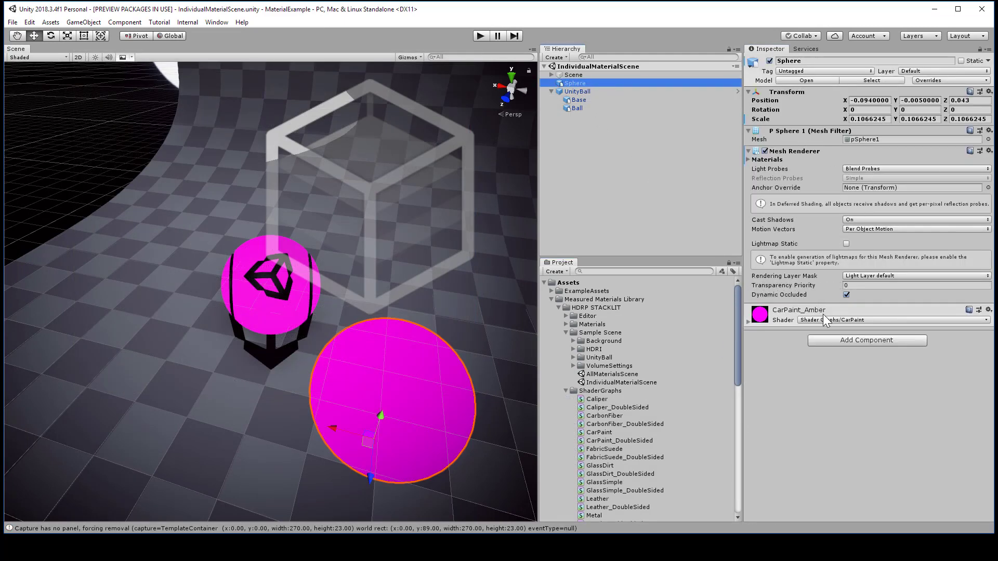
left_click_drag(737, 325, 729, 348)
left_click(603, 368)
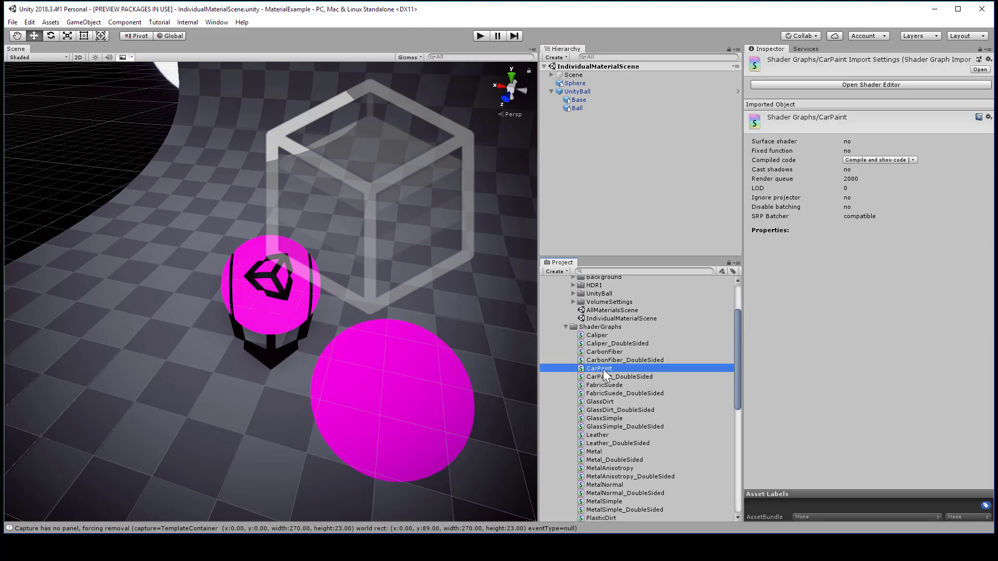
right_click(603, 369)
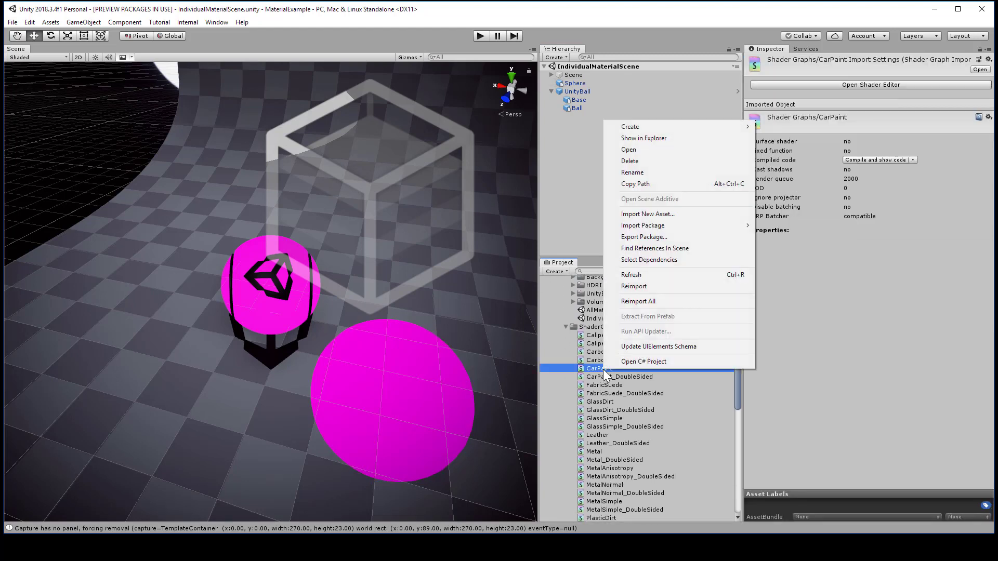
left_click(652, 287)
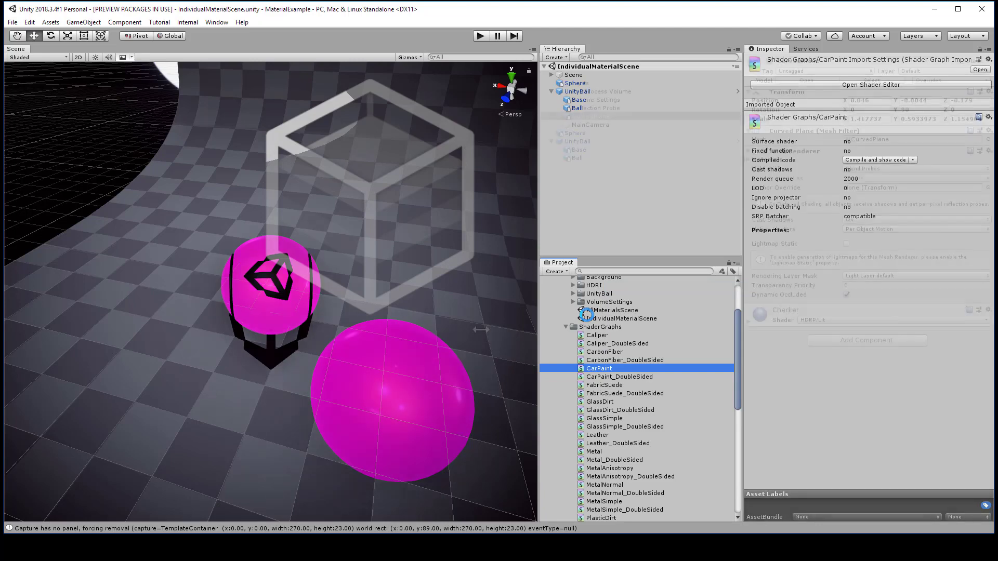
Step: Open AllMaterialsScene and shrink the 3D gizmo icons so they no longer cover the material balls
left_click(460, 328)
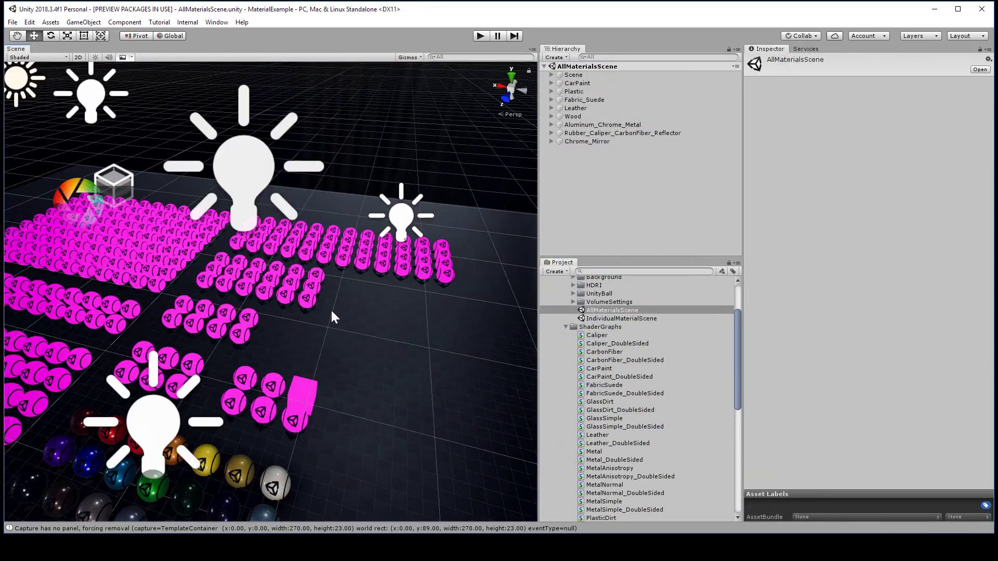
middle_click_drag(332, 312, 429, 190)
left_click_drag(272, 302, 318, 319, "alt")
middle_click_drag(318, 318, 296, 320)
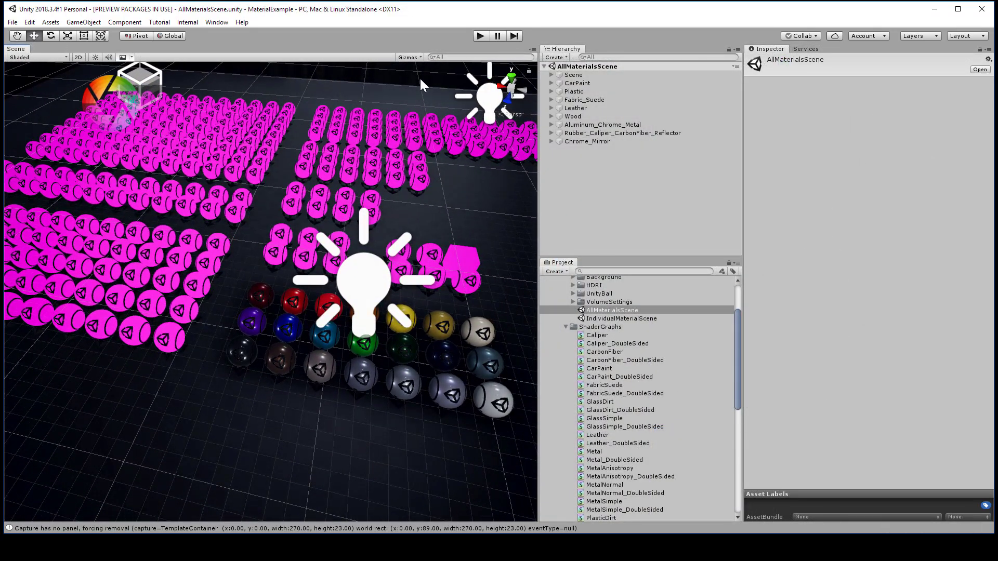
left_click(415, 57)
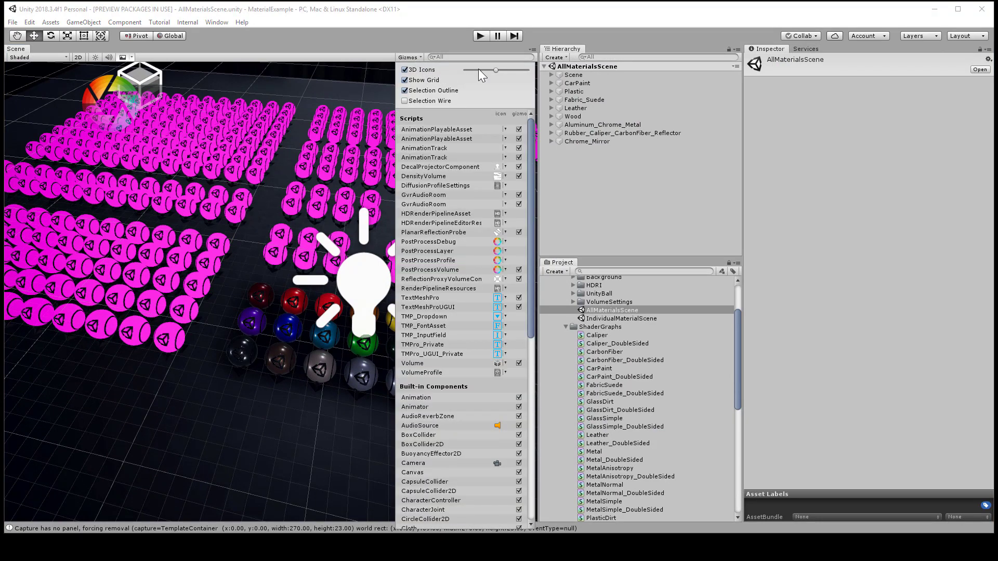
left_click(479, 69)
left_click(318, 90)
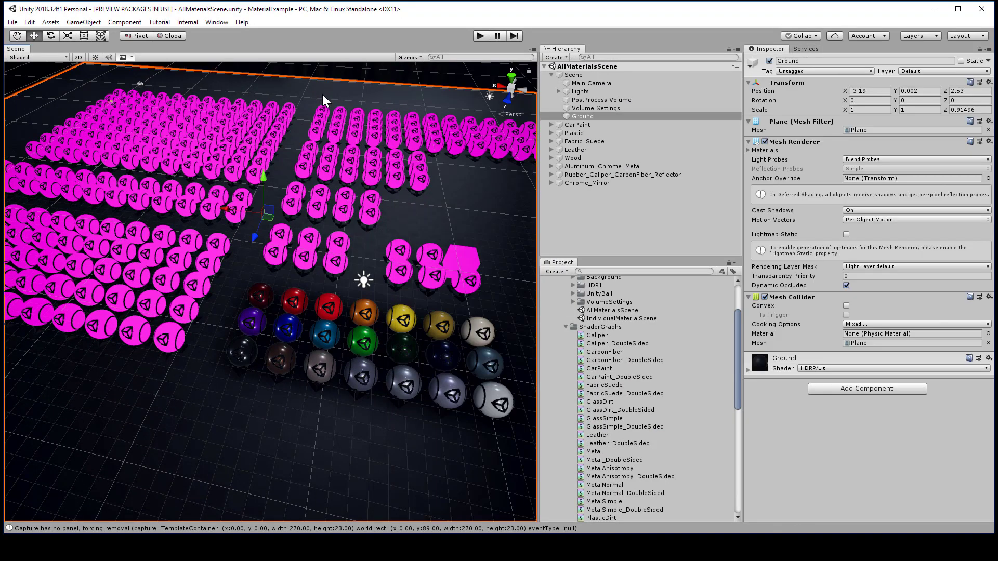
left_click_drag(357, 253, 401, 250, "alt")
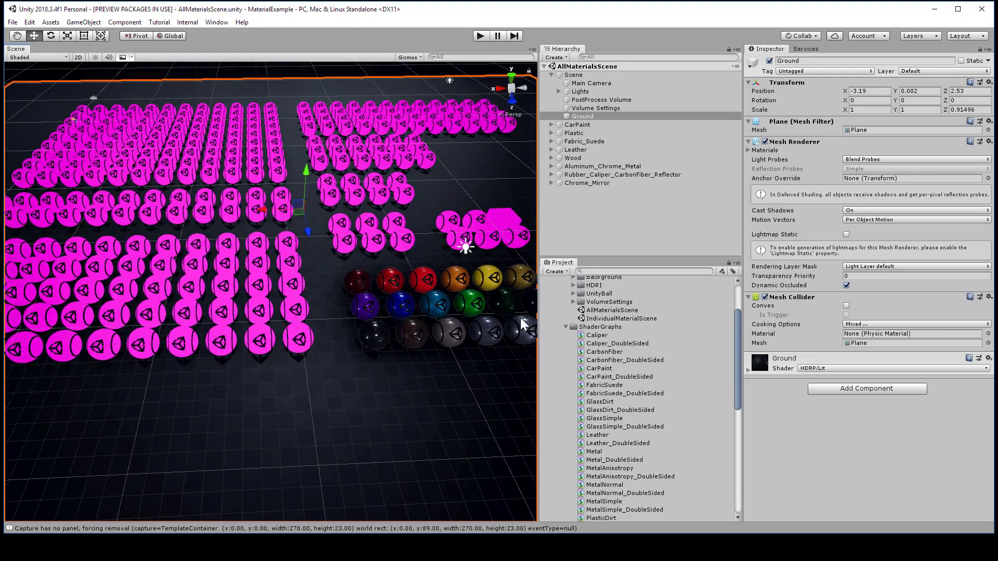
Step: Reimport all remaining shader graphs together, from Caliper to Rubber_DoubleSided and Wood to WoodCoatAnisotropy_DoubleSided, leaving out the UvChooser files
left_click(628, 336)
left_click(640, 343, "shift")
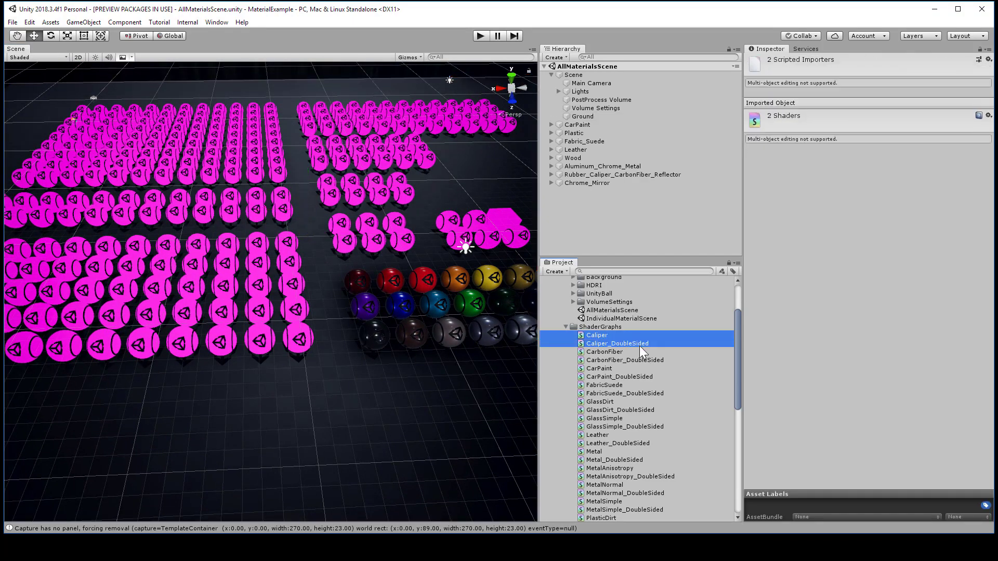
left_click_drag(734, 347, 713, 411)
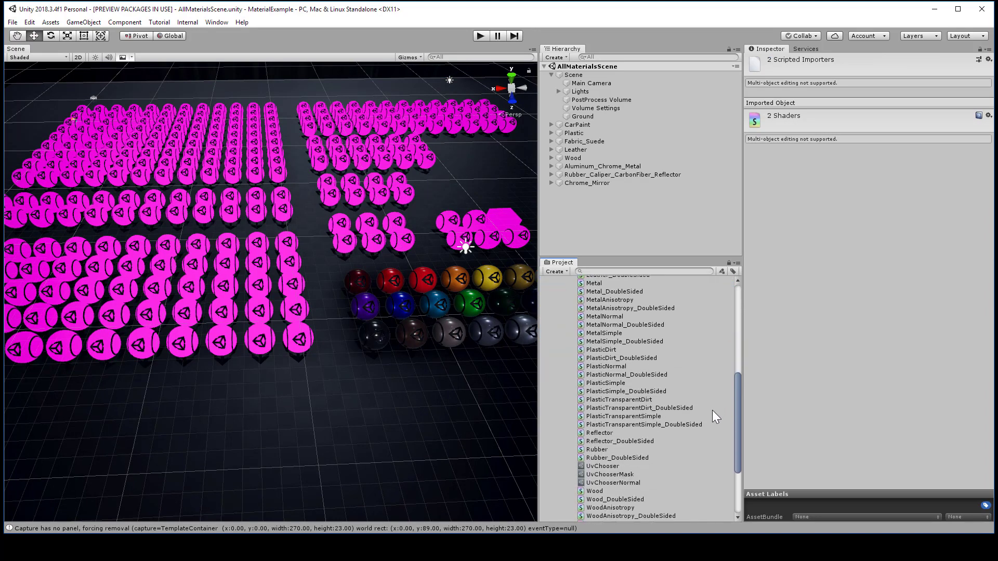
left_click(618, 458, "shift")
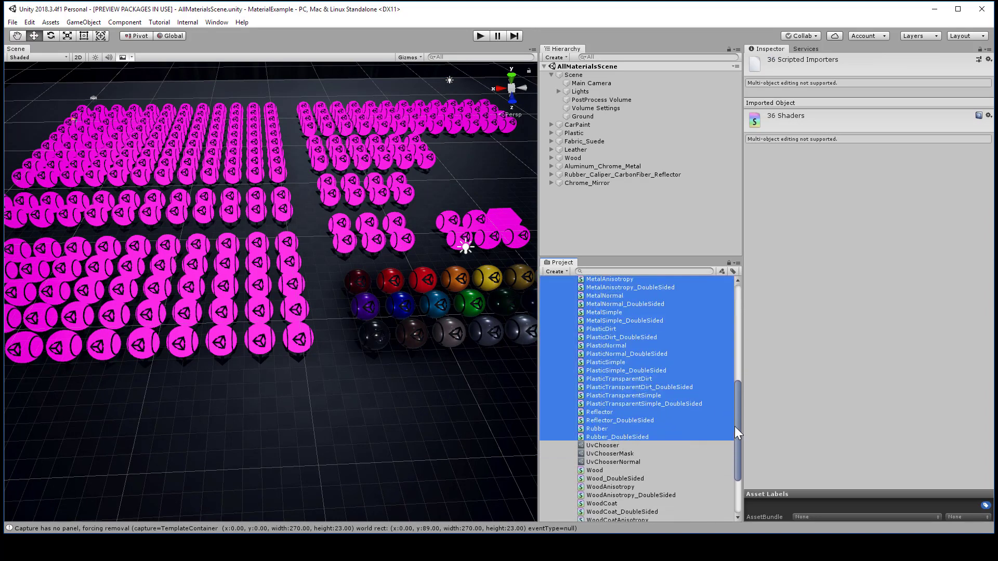
scroll(734, 437, "down", 3)
left_click(609, 408, "ctrl")
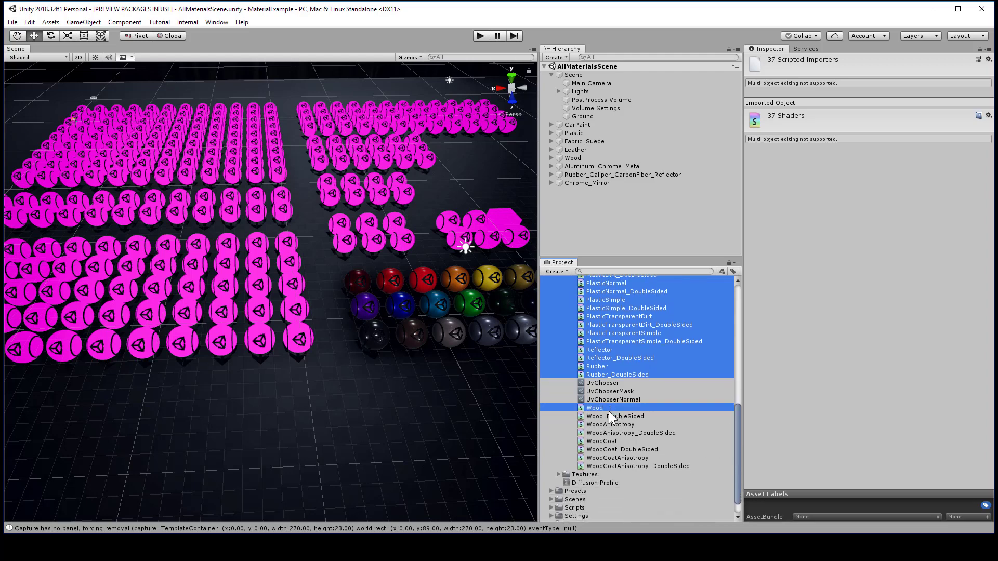
left_click(609, 416, "ctrl")
left_click(609, 424, "ctrl")
left_click(609, 433, "ctrl")
left_click(607, 441, "ctrl")
left_click(606, 449, "ctrl")
left_click(604, 457, "ctrl")
left_click(604, 463, "ctrl")
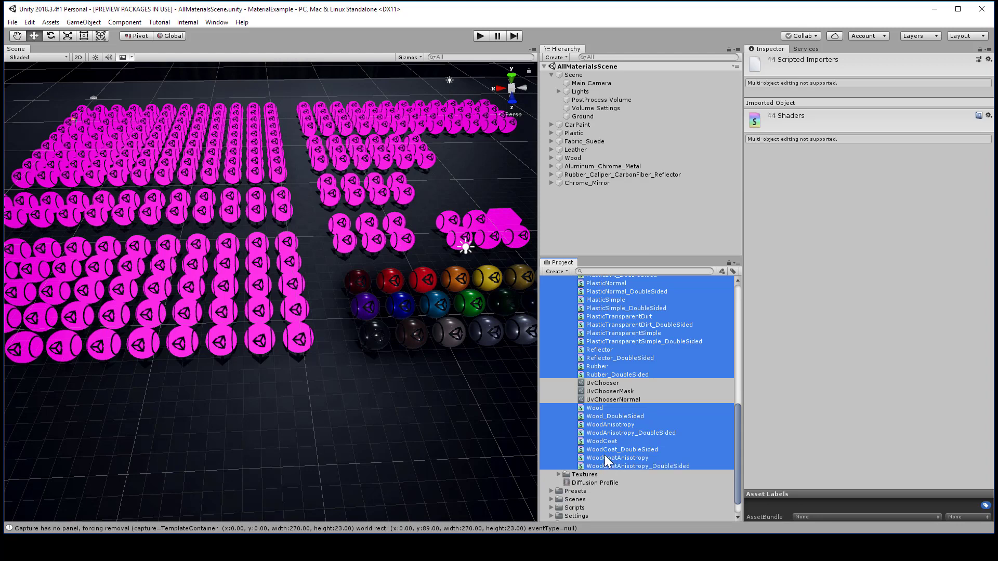
right_click(604, 455)
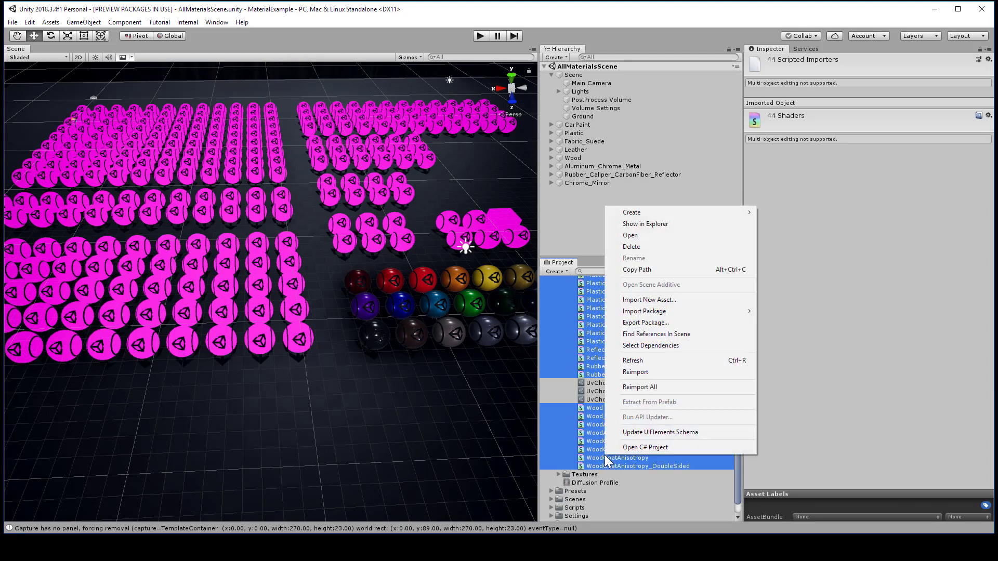
left_click(643, 372)
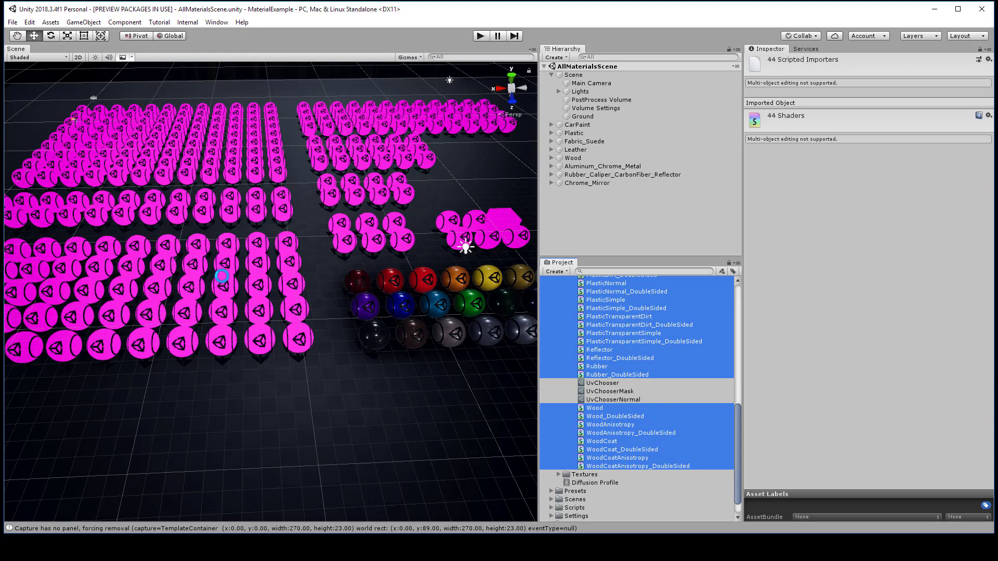
left_click(653, 230)
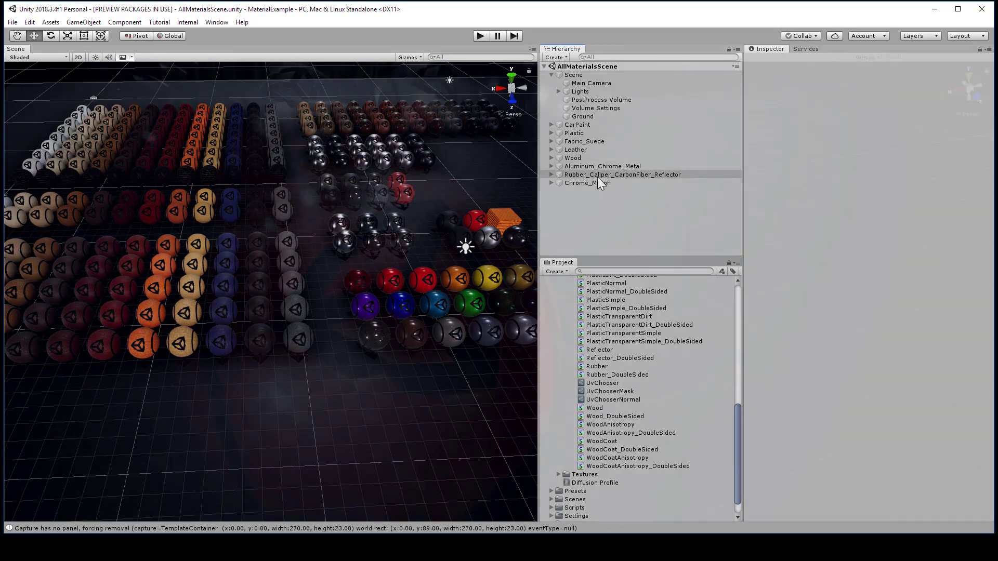
Step: Examine the material balls in AllMaterialsScene in an enlarged scene view, looking closely at the woven fabric textures
left_click(598, 182)
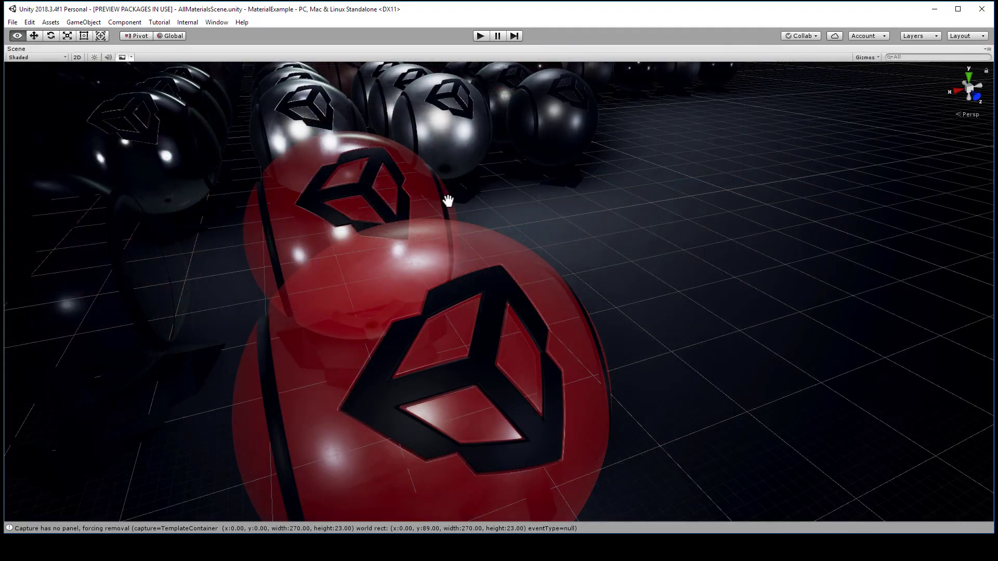
middle_click_drag(448, 201, 533, 274)
scroll(468, 281, "down", 5)
left_click_drag(533, 274, 395, 302, "alt")
middle_click_drag(395, 302, 668, 267, "alt")
middle_click_drag(507, 322, 784, 291, "alt")
middle_click_drag(423, 344, 706, 300, "alt")
left_click_drag(390, 341, 626, 281, "alt")
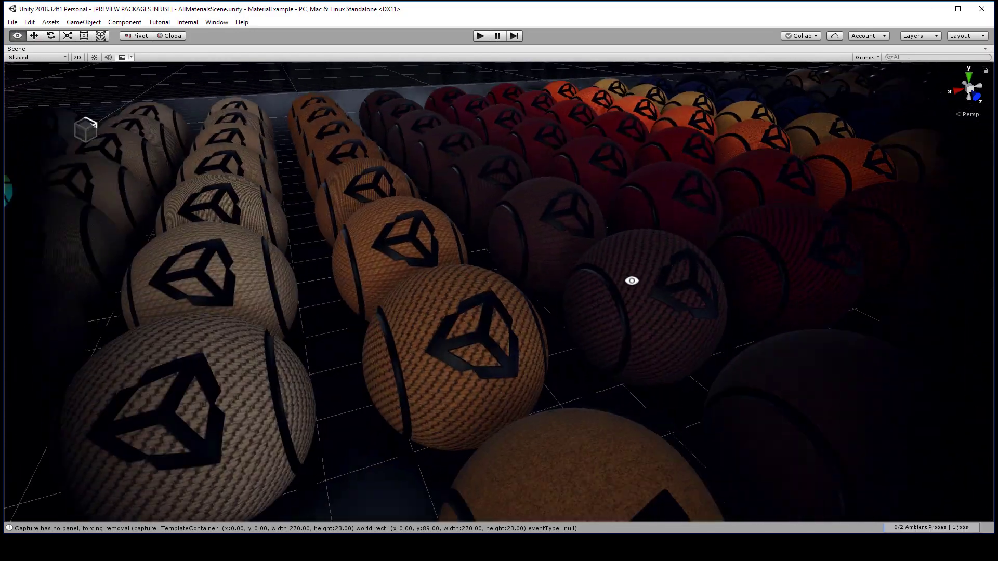
left_click_drag(343, 319, 747, 280, "alt")
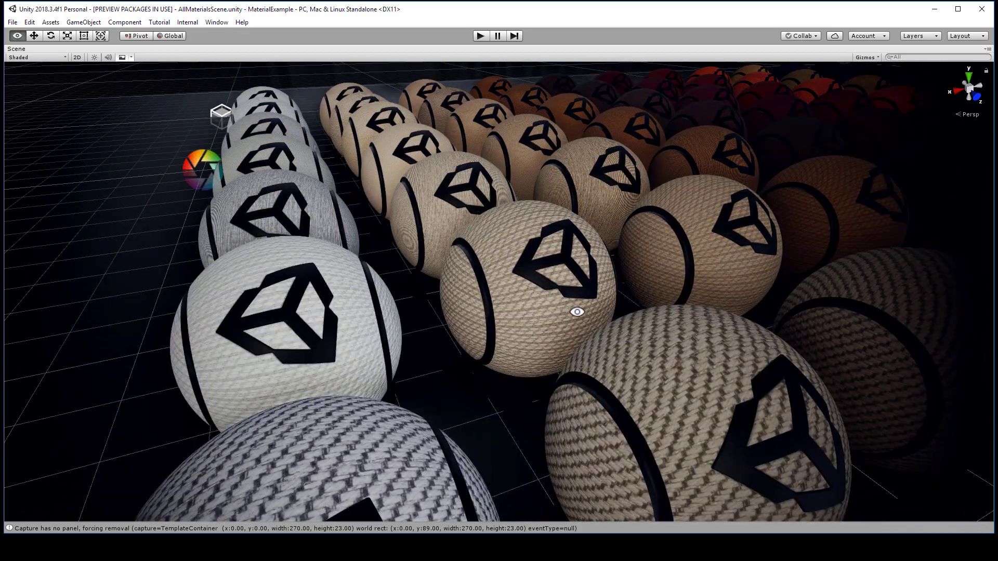
right_click_drag(577, 312, 635, 337, "alt")
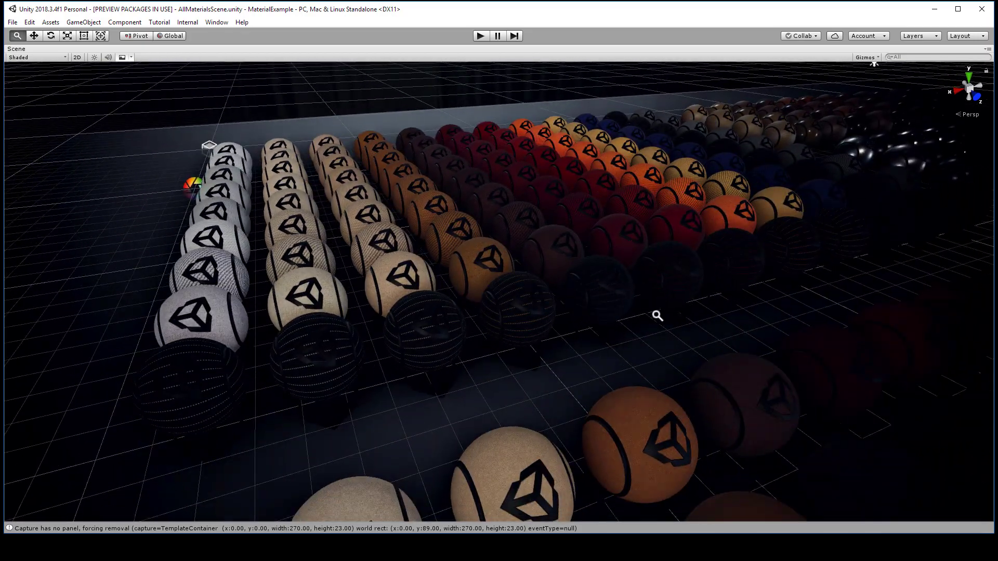
middle_click_drag(635, 336, 562, 312, "alt")
right_click_drag(650, 314, 586, 349, "alt")
middle_click_drag(586, 349, 518, 334, "alt")
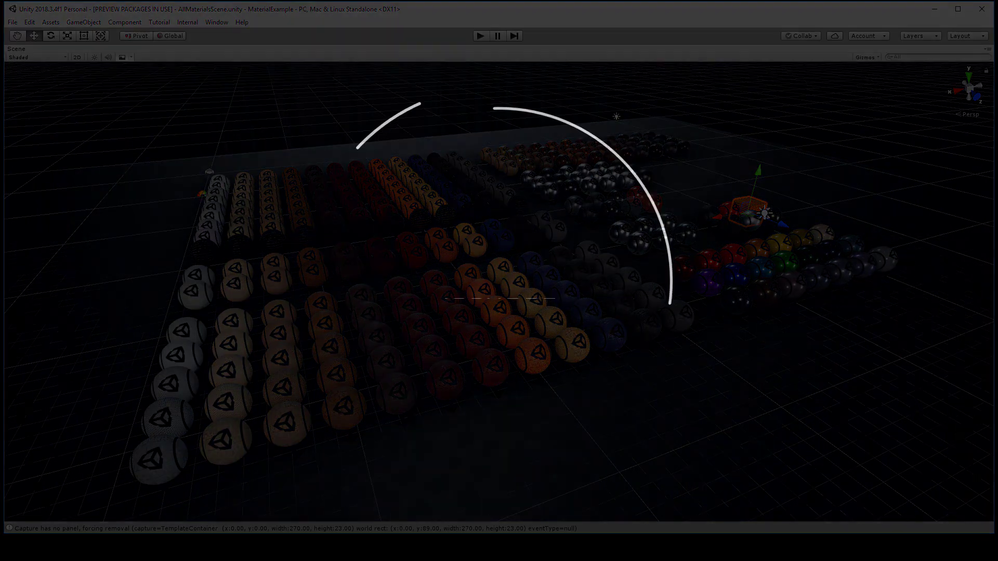